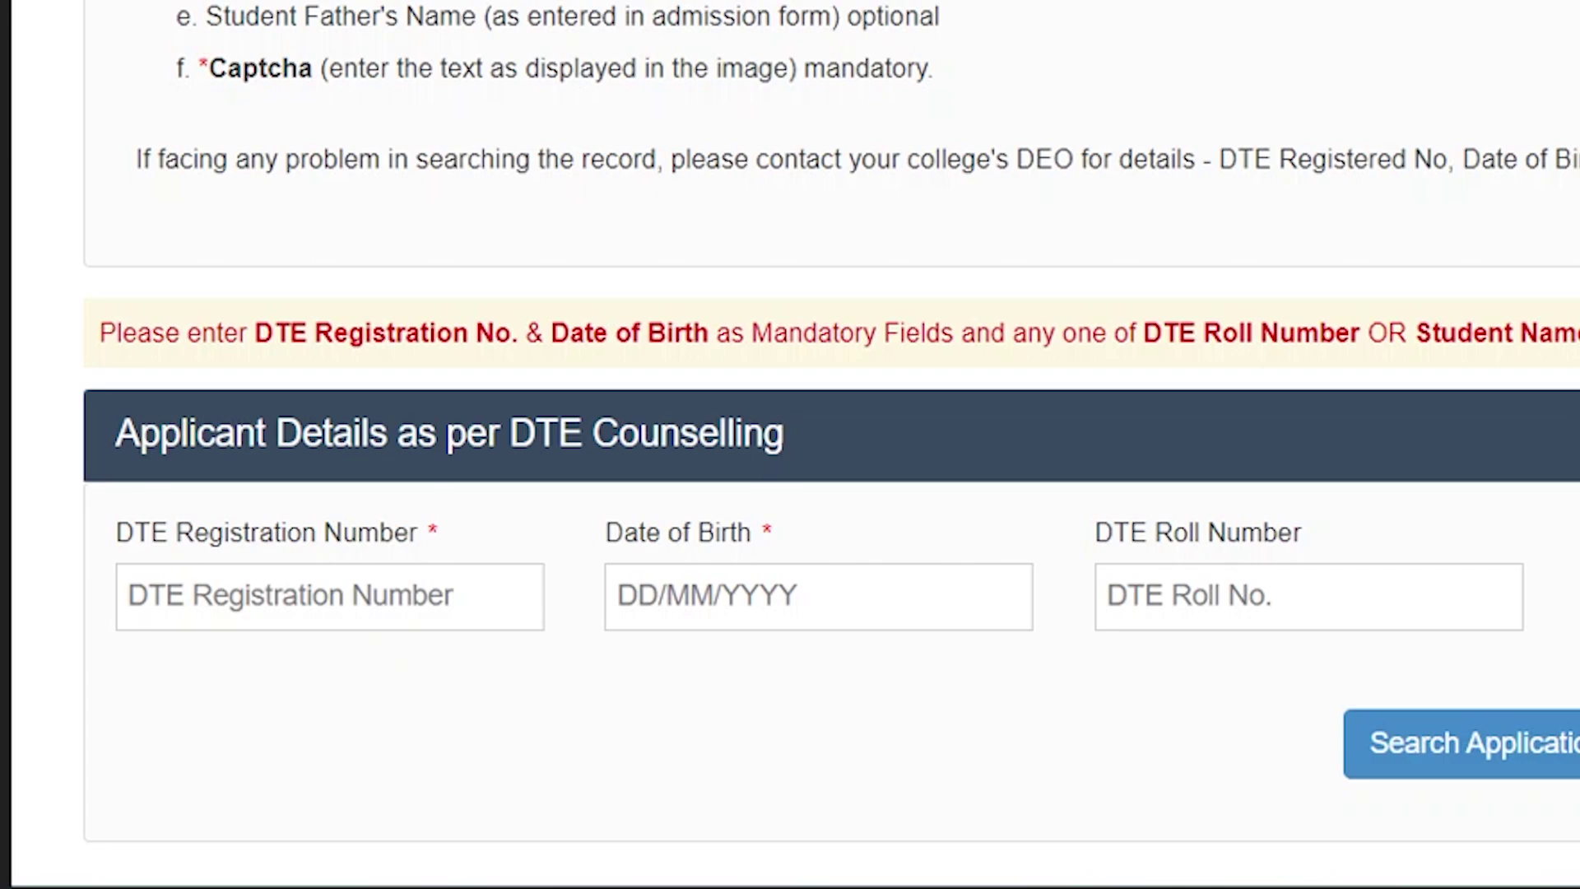
Mark the registration number, date of birth, roll number, student name, father's name and captcha fields of the search form with red pen strokes
left_click_drag(215, 525, 874, 162)
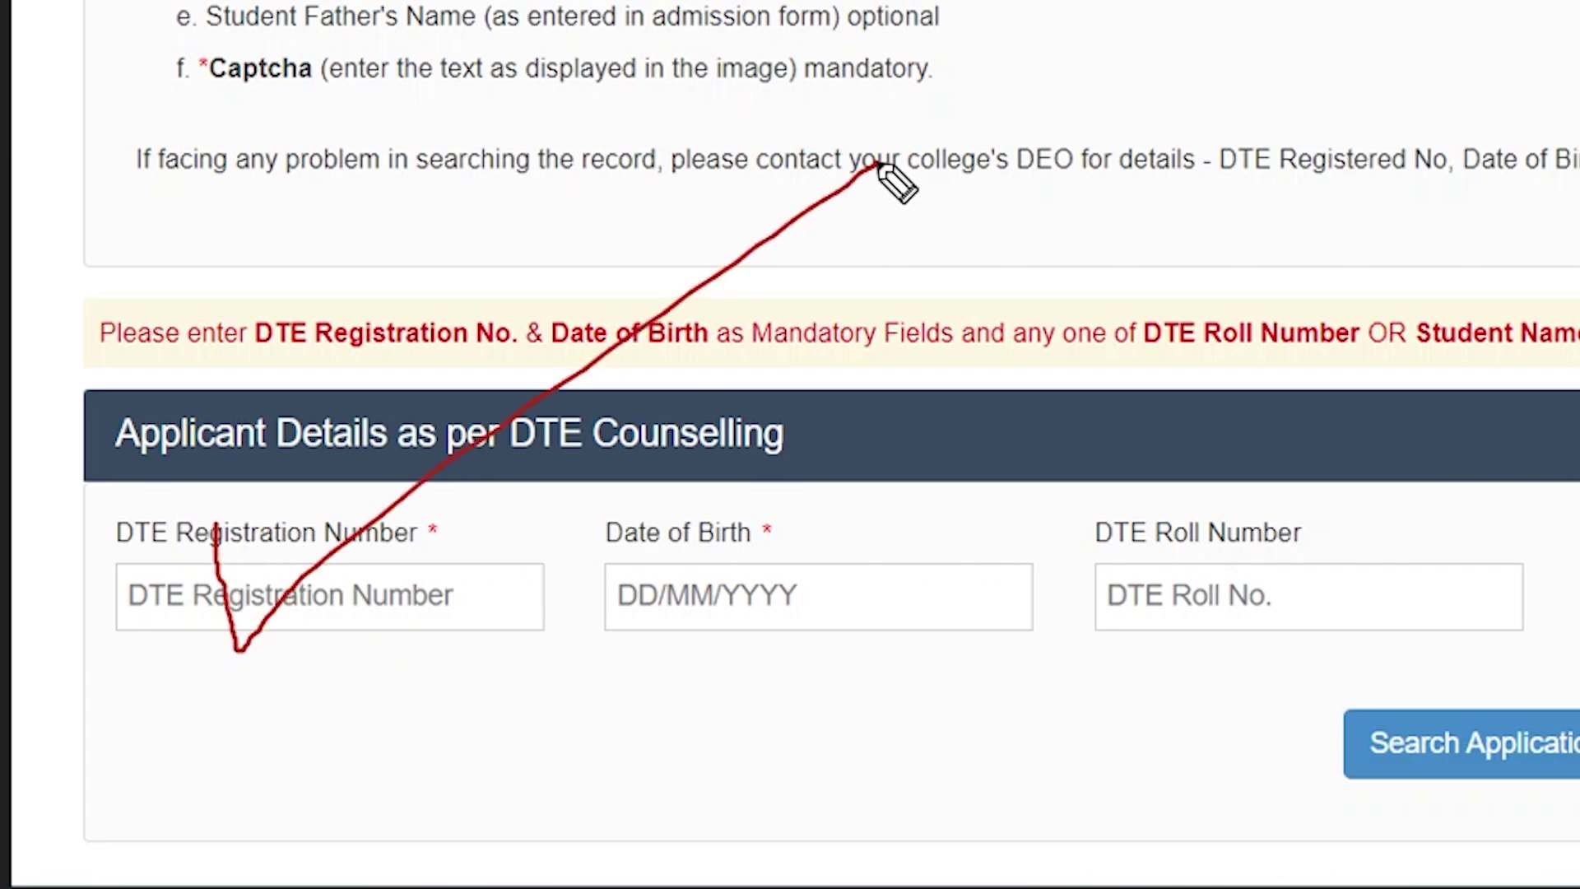
left_click_drag(714, 511, 1132, 342)
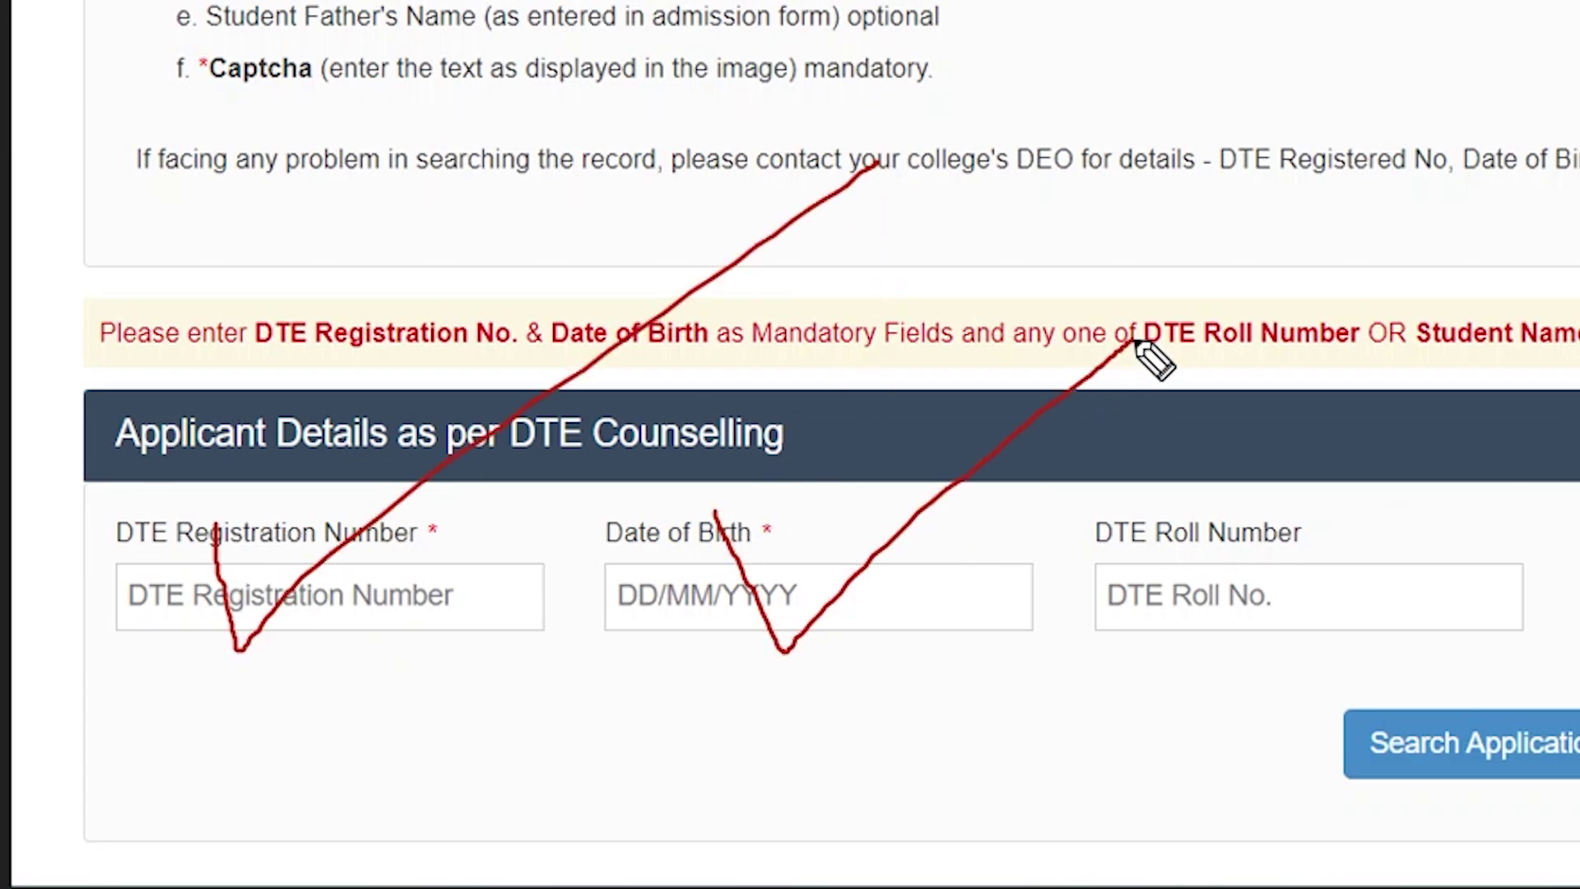
mouse_move(1327, 377)
left_mouse_down()
mouse_move(1223, 611)
mouse_move(1213, 428)
left_mouse_up()
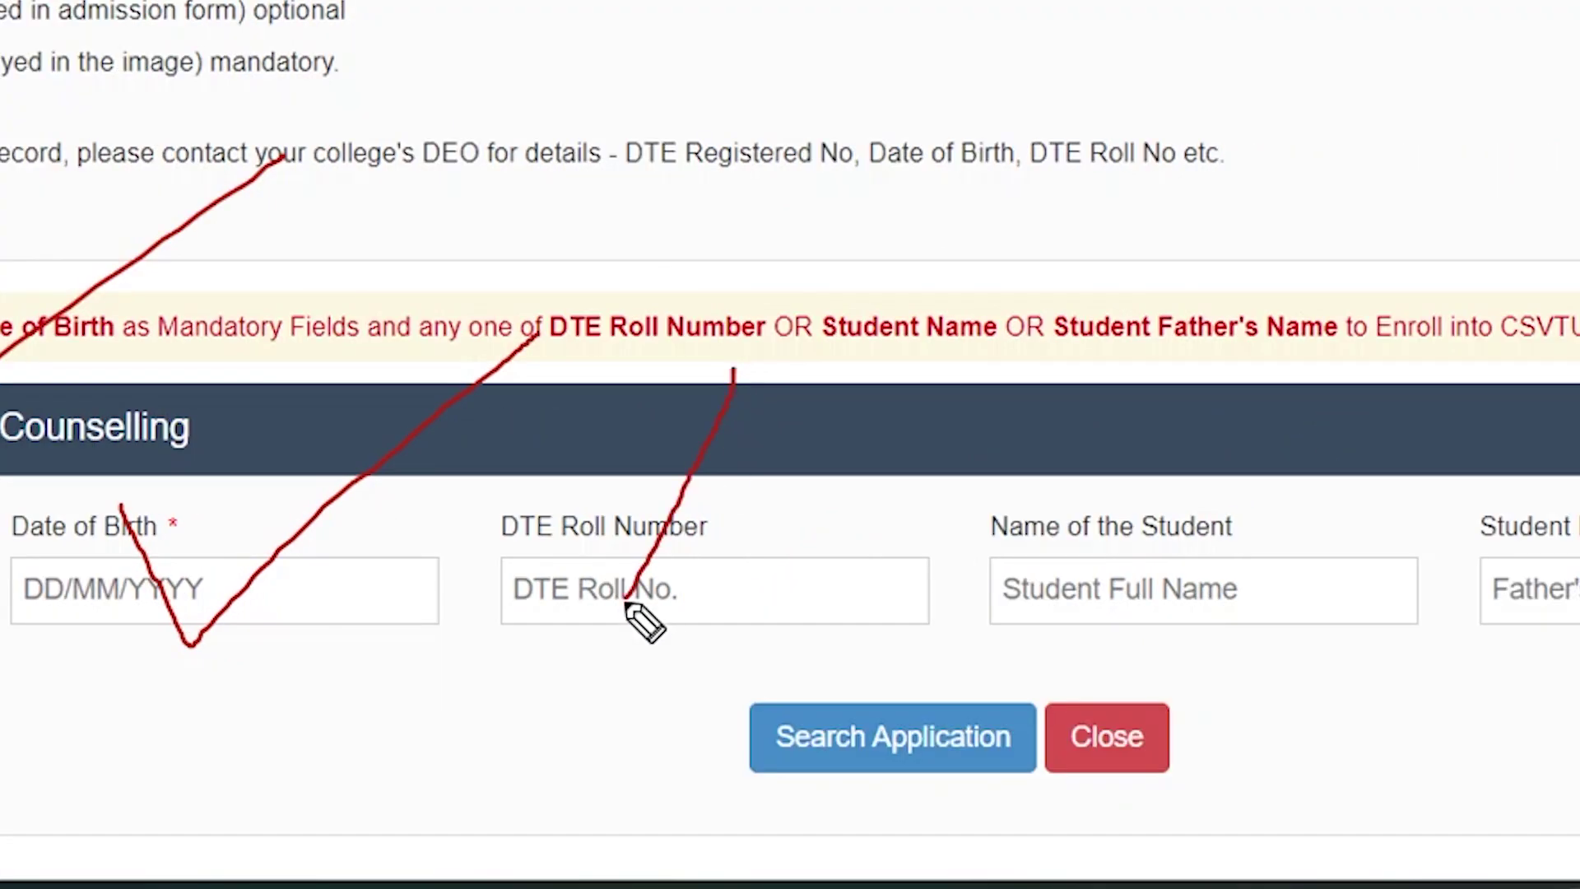
left_click_drag(619, 420, 728, 724)
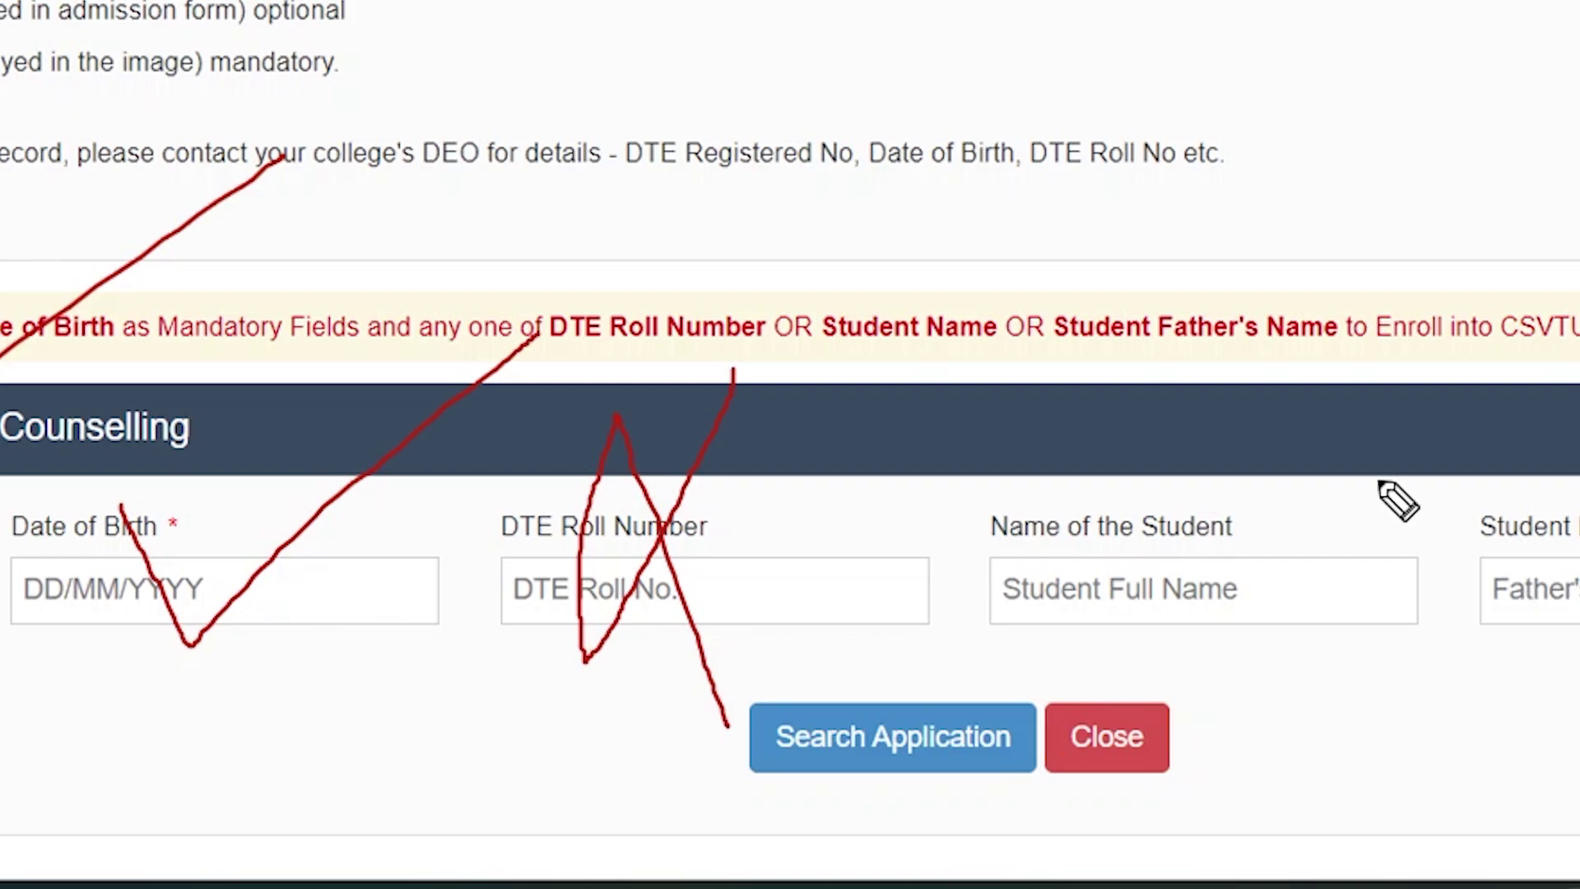
mouse_move(1187, 452)
left_mouse_down()
mouse_move(1201, 514)
mouse_move(1387, 442)
left_mouse_up()
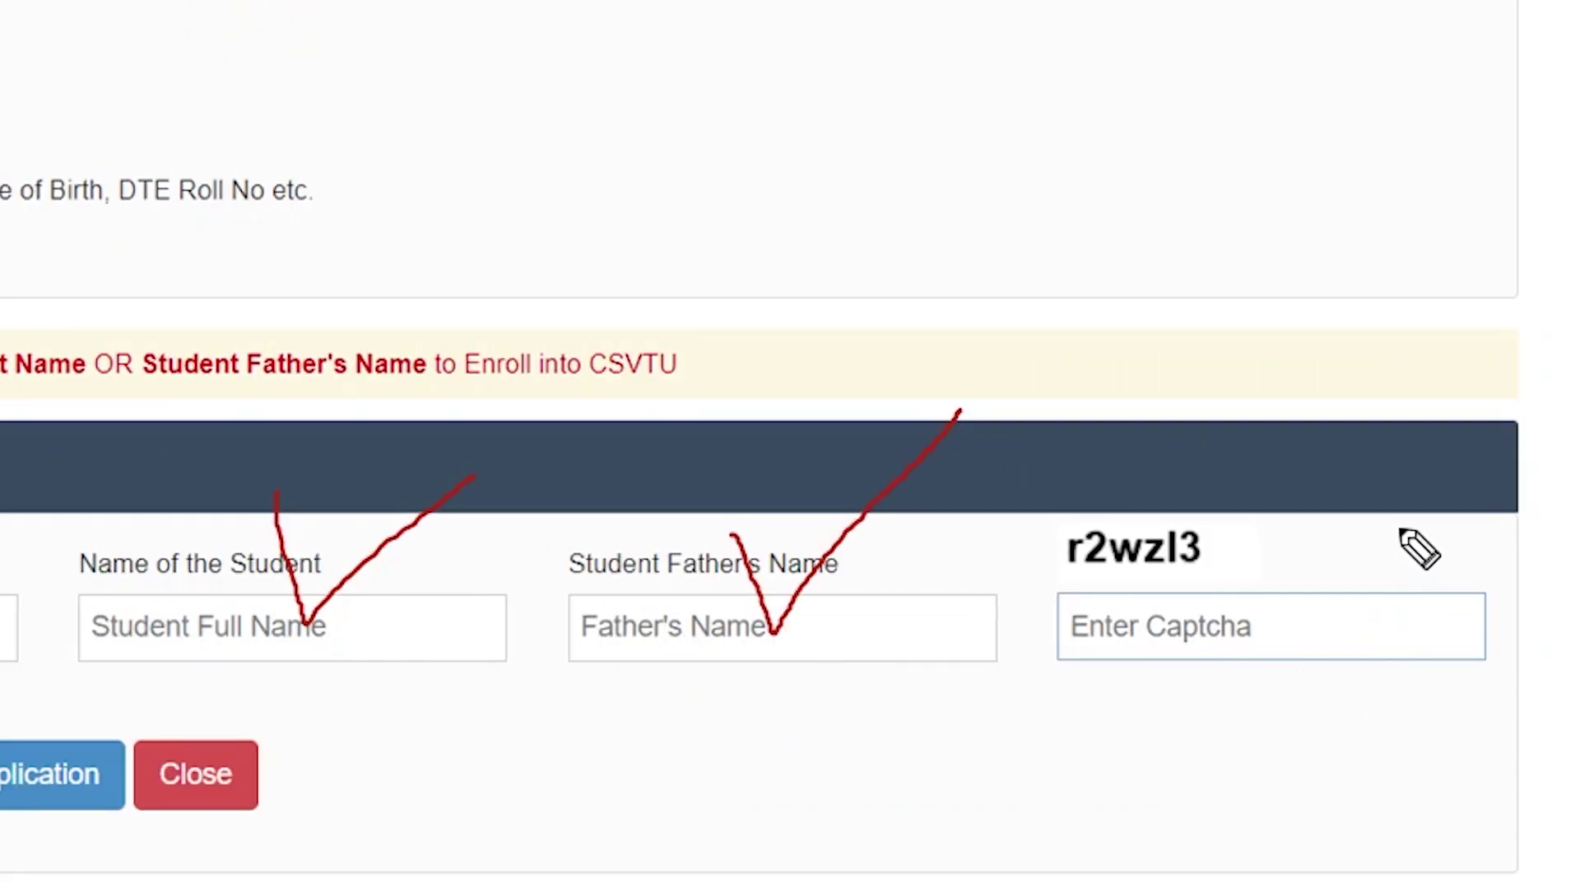
mouse_move(1399, 528)
left_mouse_down()
mouse_move(1119, 512)
mouse_move(1350, 804)
mouse_move(1366, 702)
left_mouse_up()
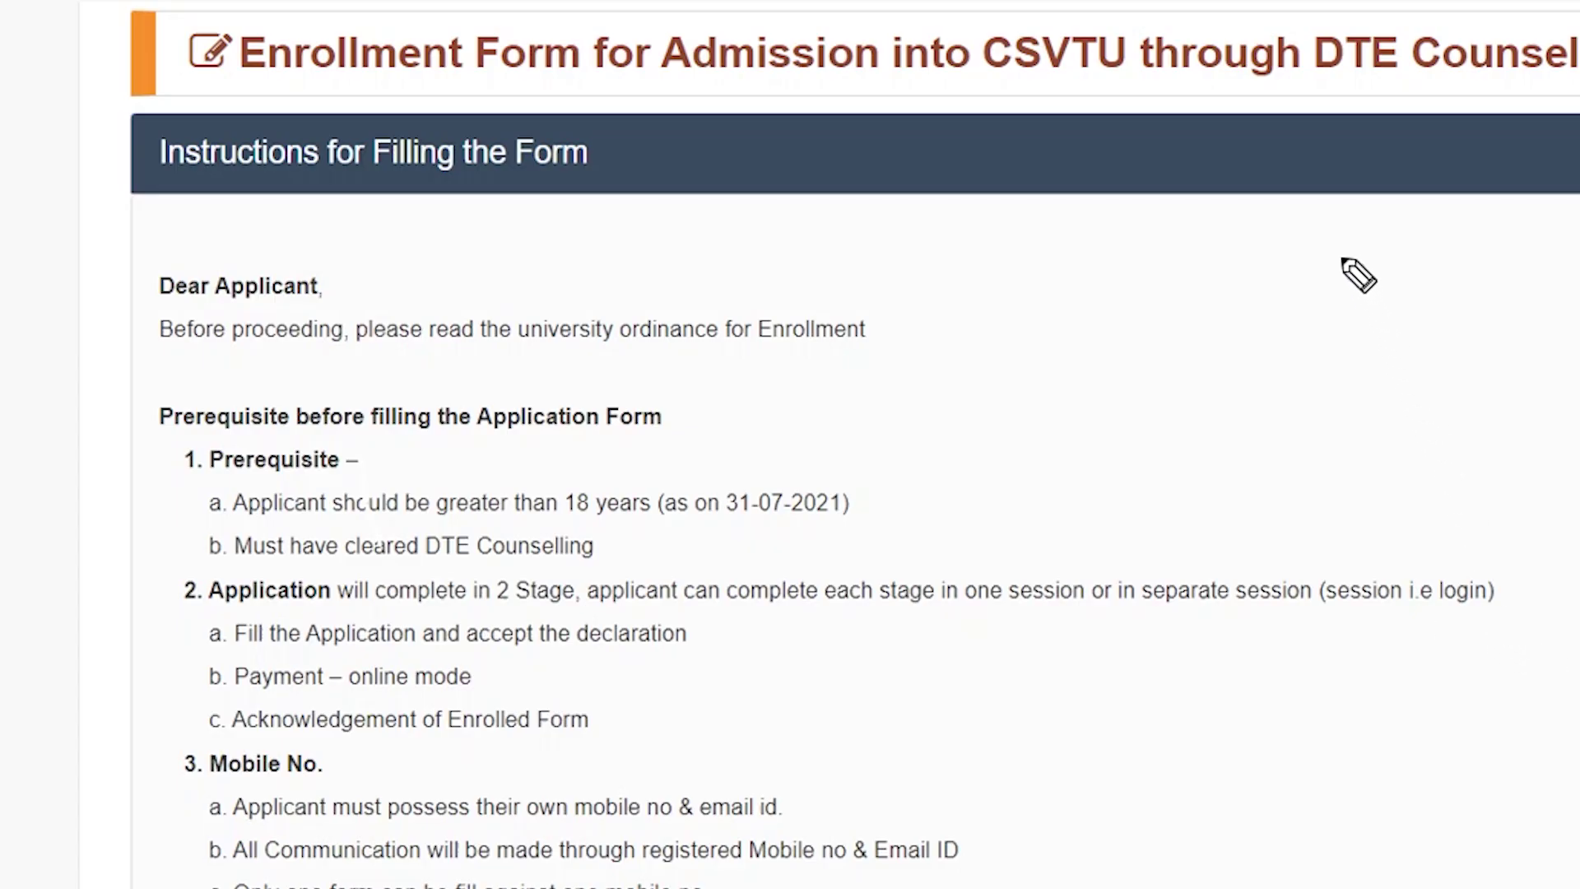
Annotate the form-filling instructions with pen strokes, including a 3 and ticks near the photograph and fee items, and undo these marks
mouse_move(1342, 258)
left_mouse_down()
mouse_move(1432, 452)
mouse_move(1579, 232)
left_mouse_up()
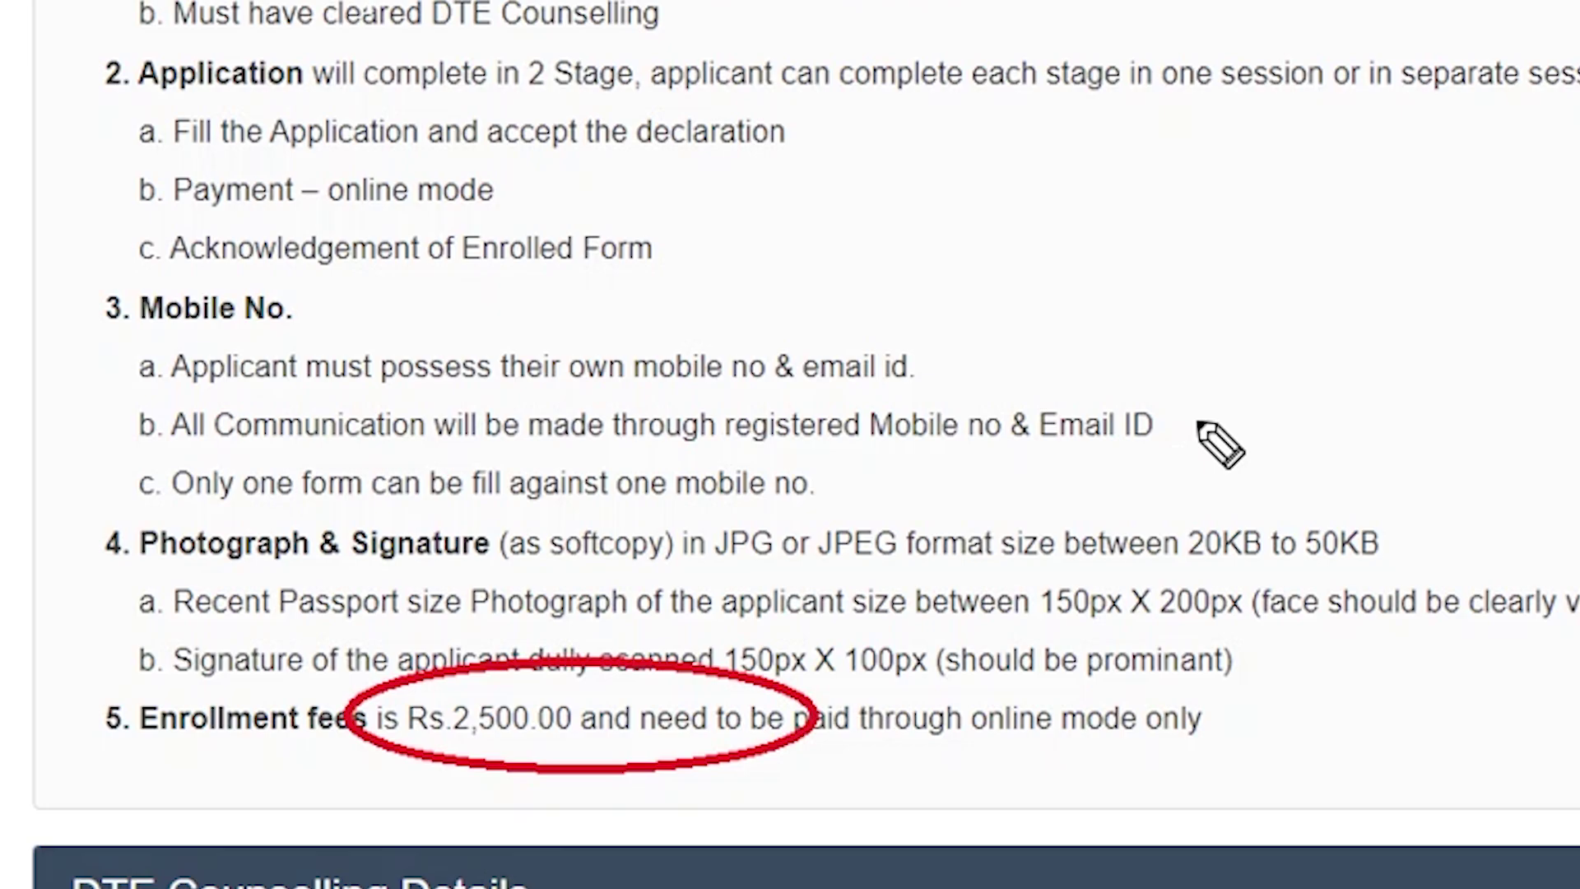
mouse_move(1211, 416)
left_mouse_down()
mouse_move(1243, 438)
mouse_move(1394, 314)
left_mouse_up()
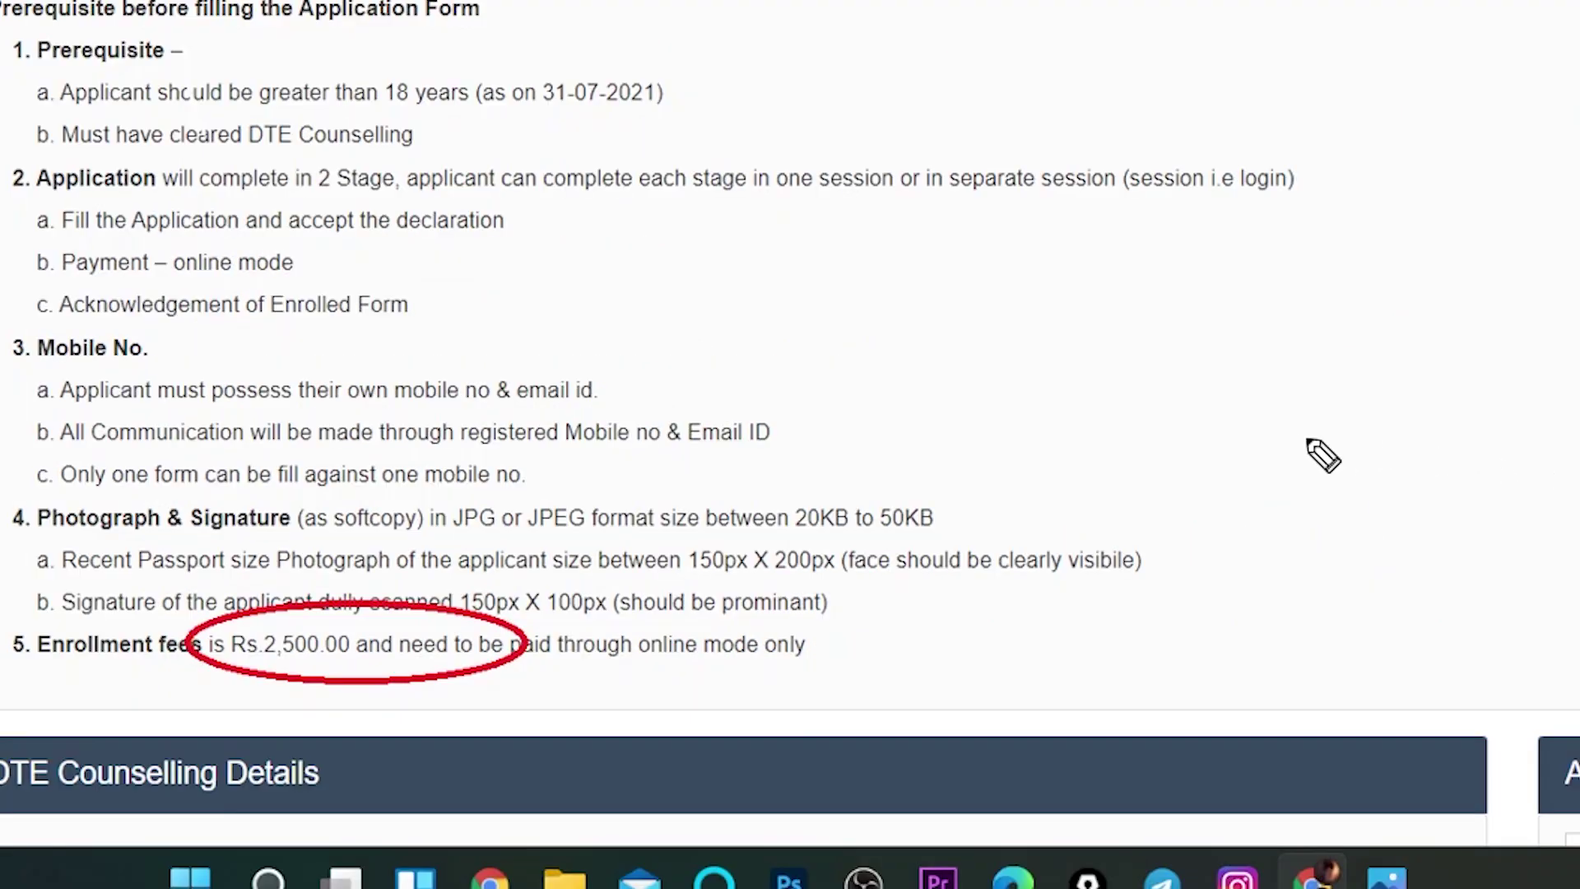
mouse_move(1300, 435)
left_mouse_down()
mouse_move(1363, 540)
mouse_move(1354, 636)
left_mouse_up()
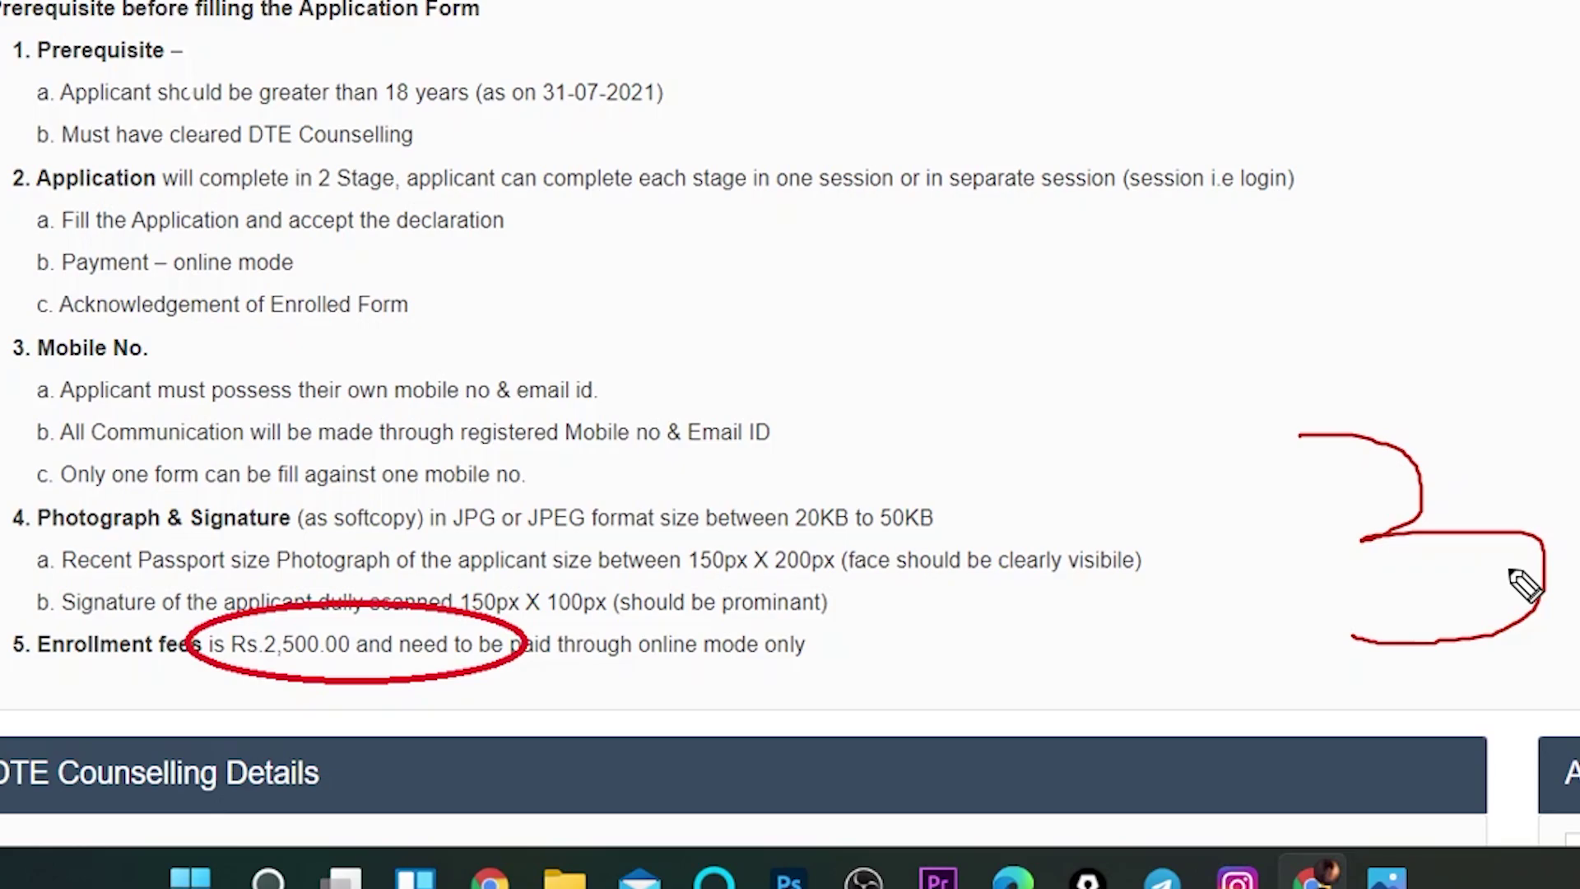
mouse_move(1097, 464)
left_mouse_down()
mouse_move(1120, 523)
mouse_move(1245, 403)
left_mouse_up()
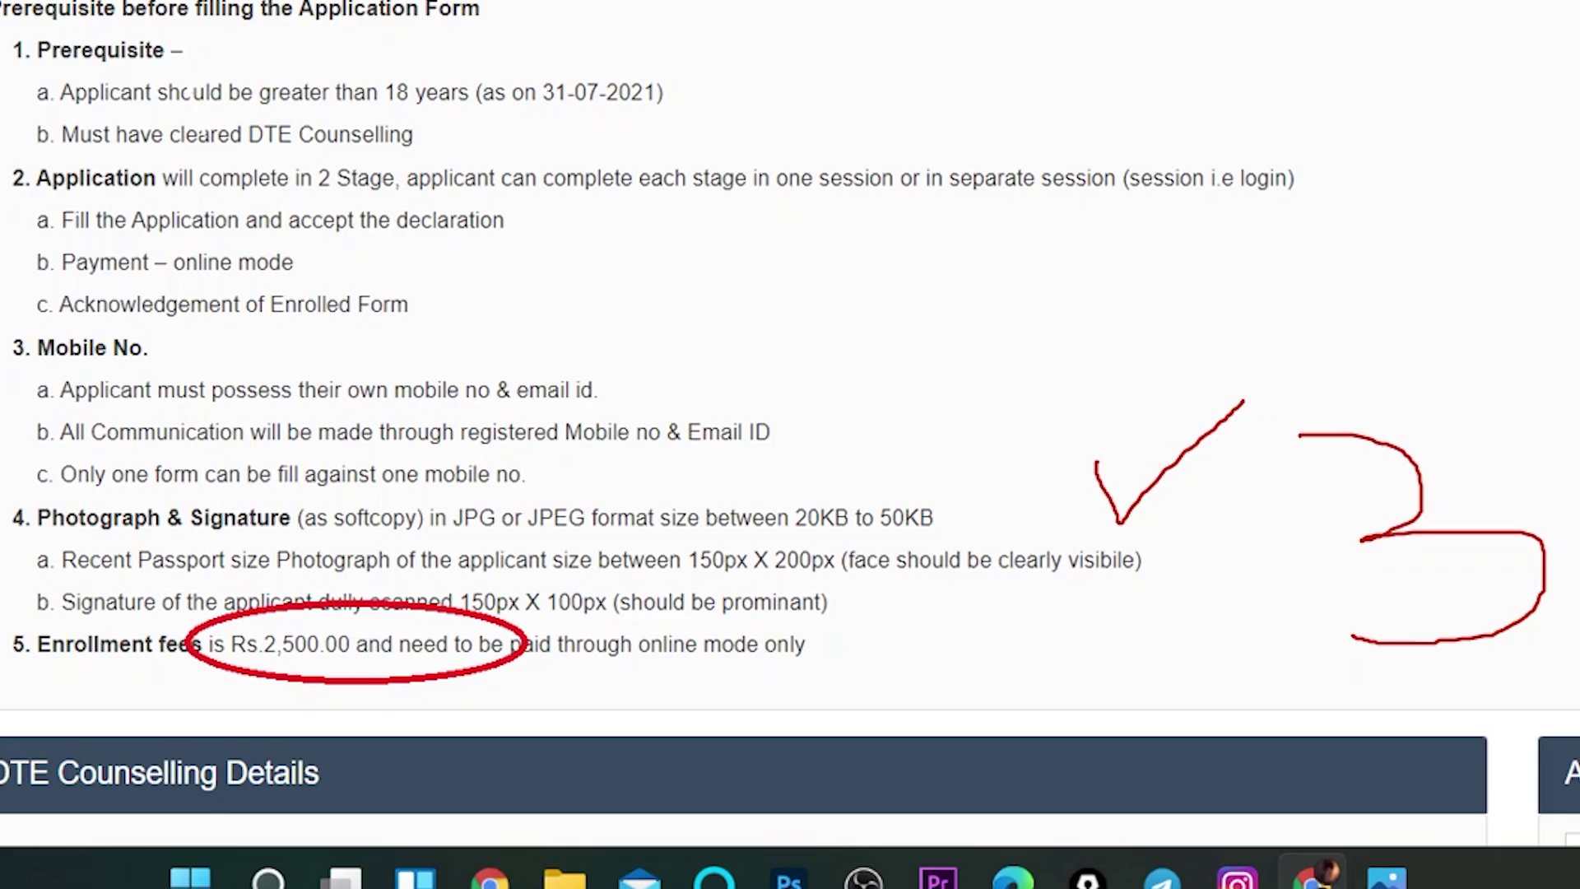
key("ctrl+z")
key("ctrl+z")
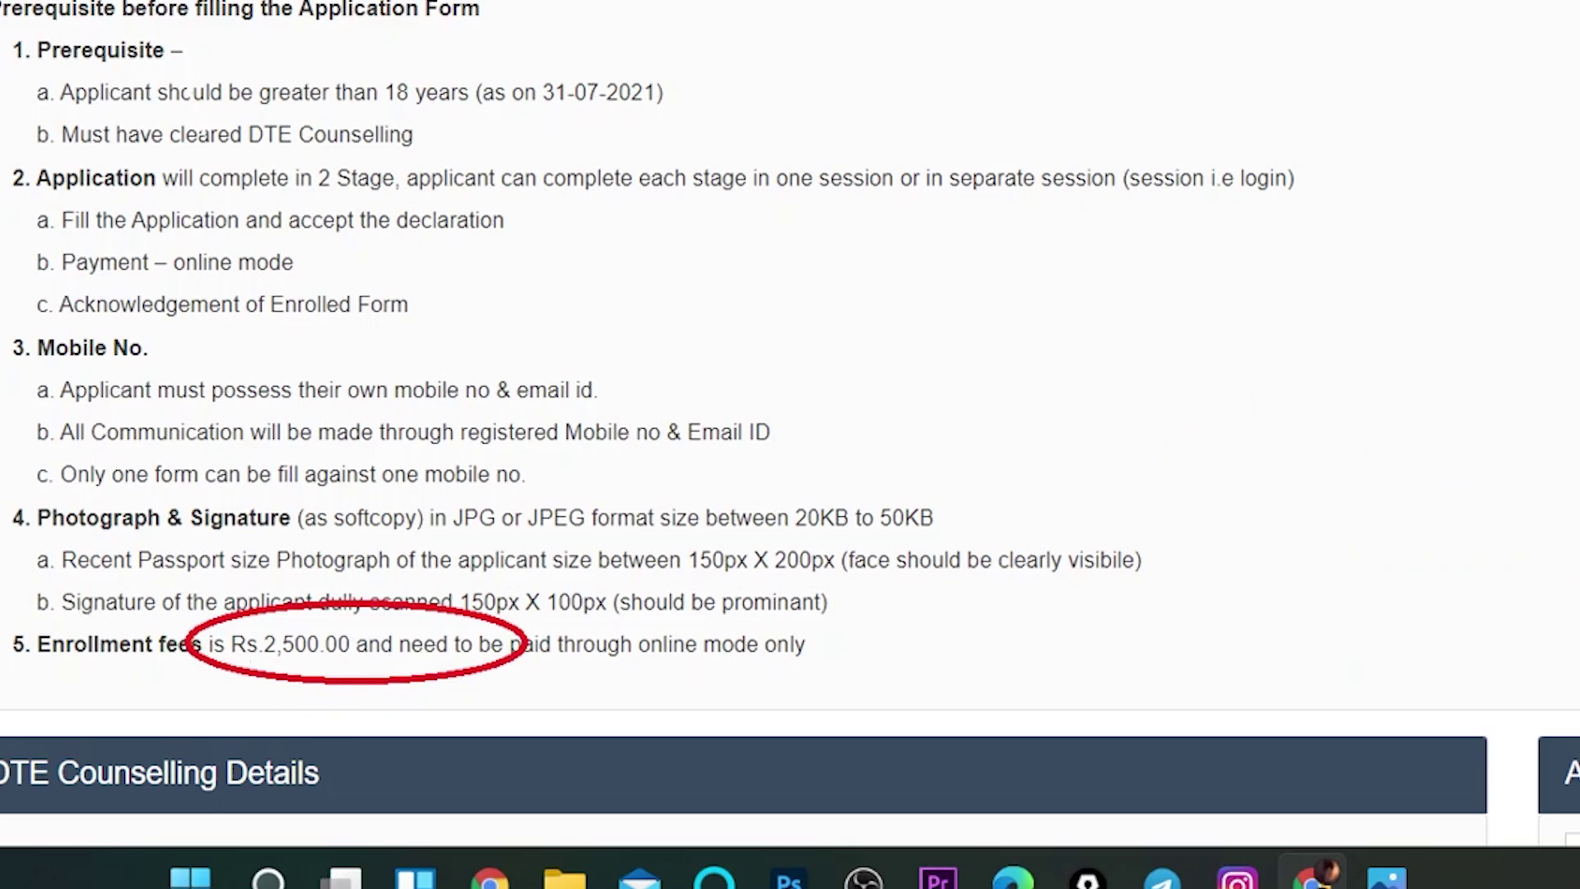
mouse_move(2, 649)
left_mouse_down()
mouse_move(399, 377)
mouse_move(399, 355)
left_mouse_up()
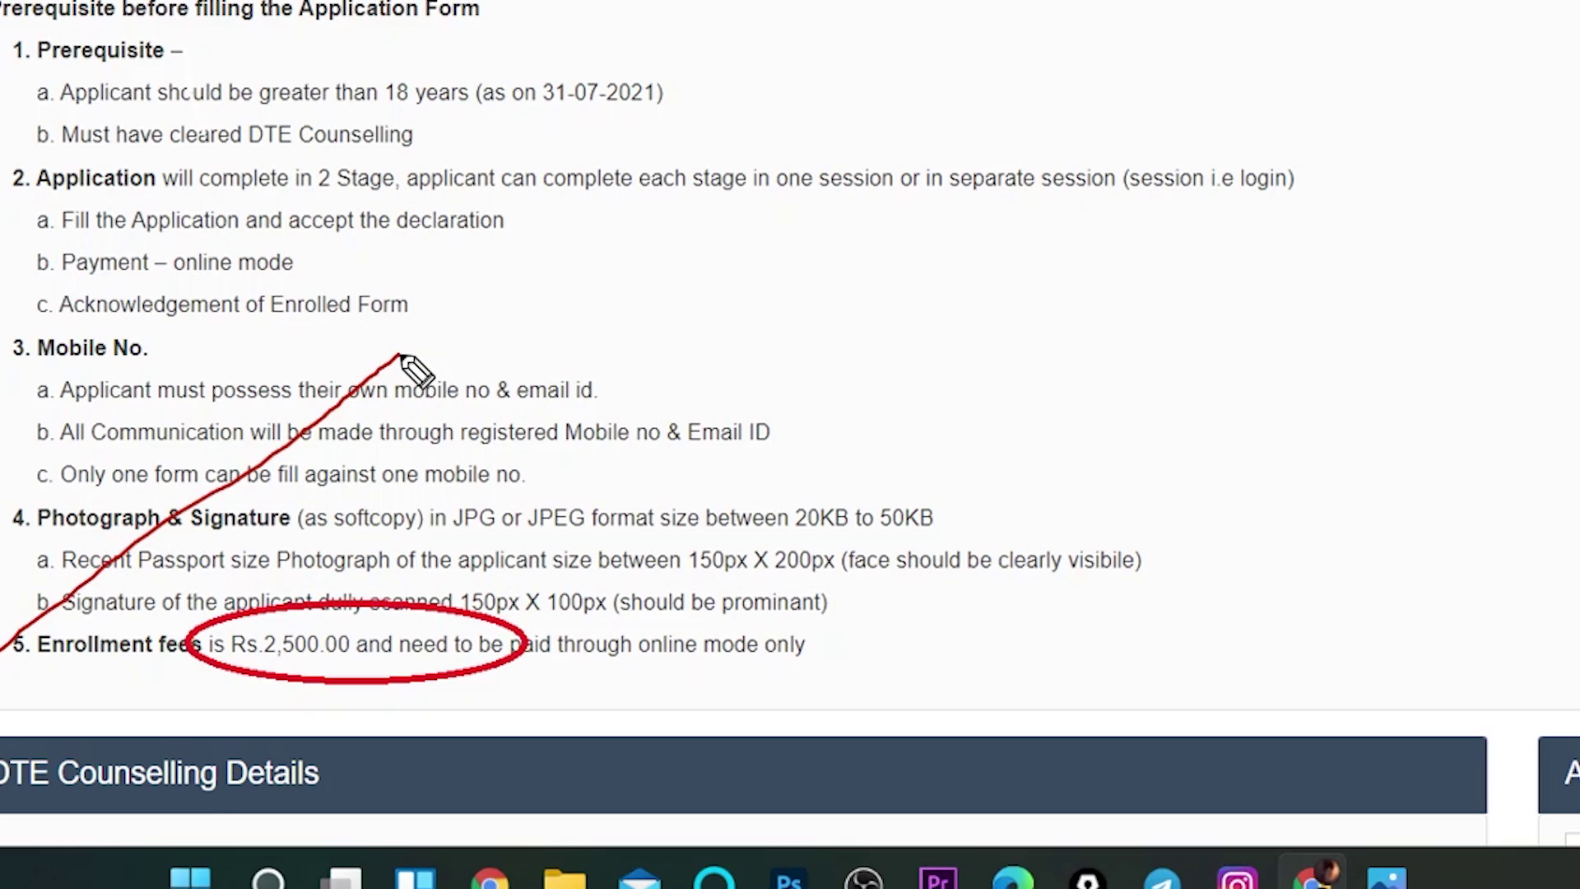
key("ctrl+z")
left_click_drag(1023, 354, 1234, 165)
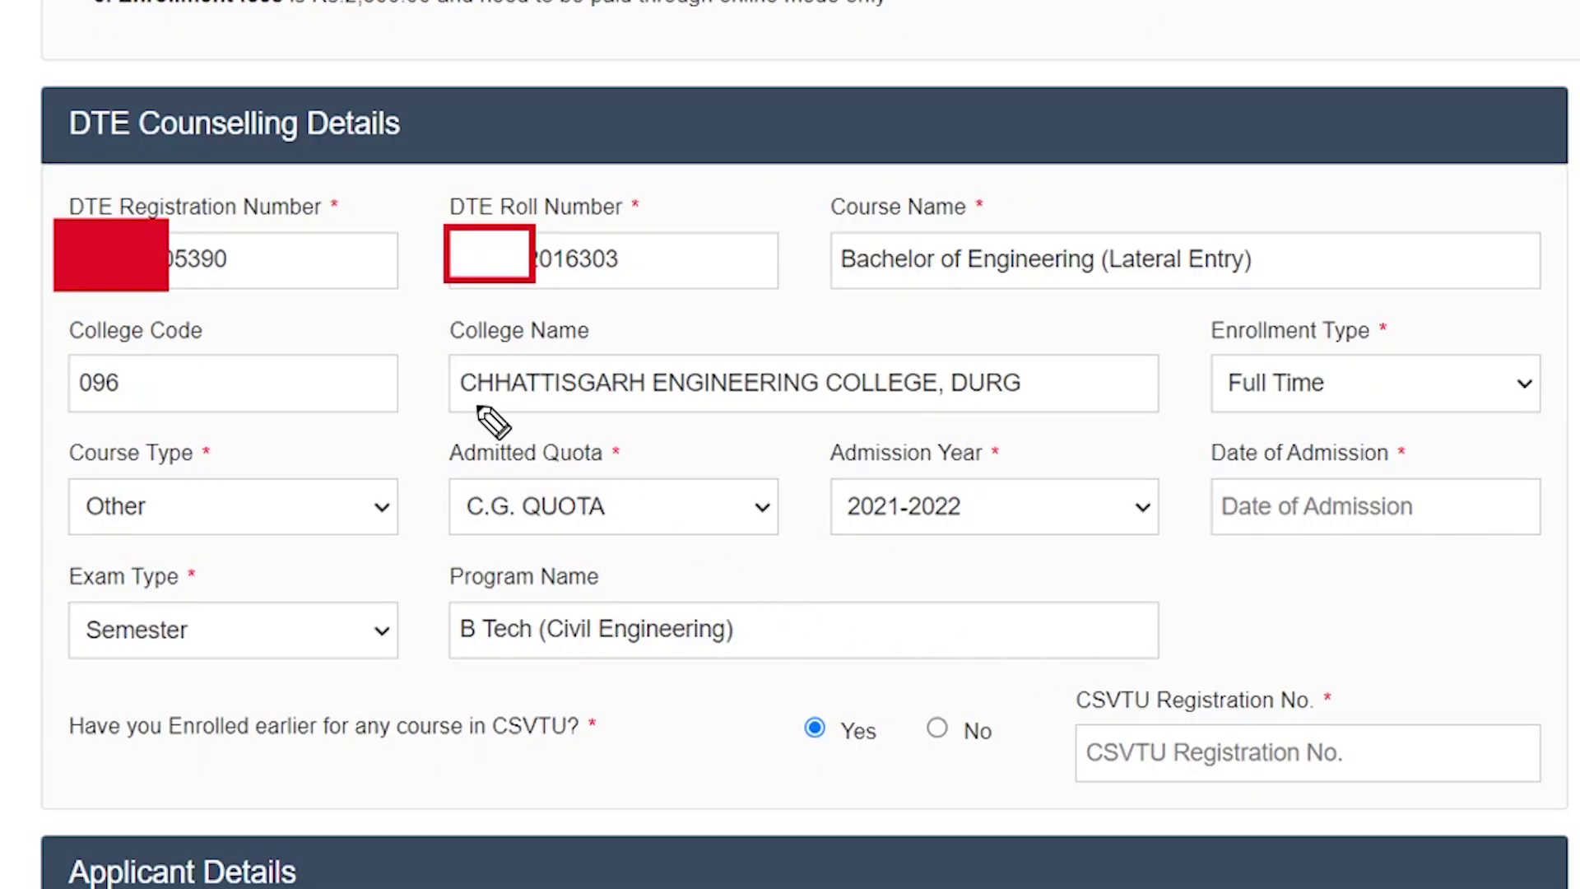
Tick the DTE Counselling Details heading, roll number, course type, quota and admission year, circle the section's upper fields, and erase all marks
mouse_move(41, 111)
left_mouse_down()
mouse_move(125, 161)
mouse_move(736, 5)
left_mouse_up()
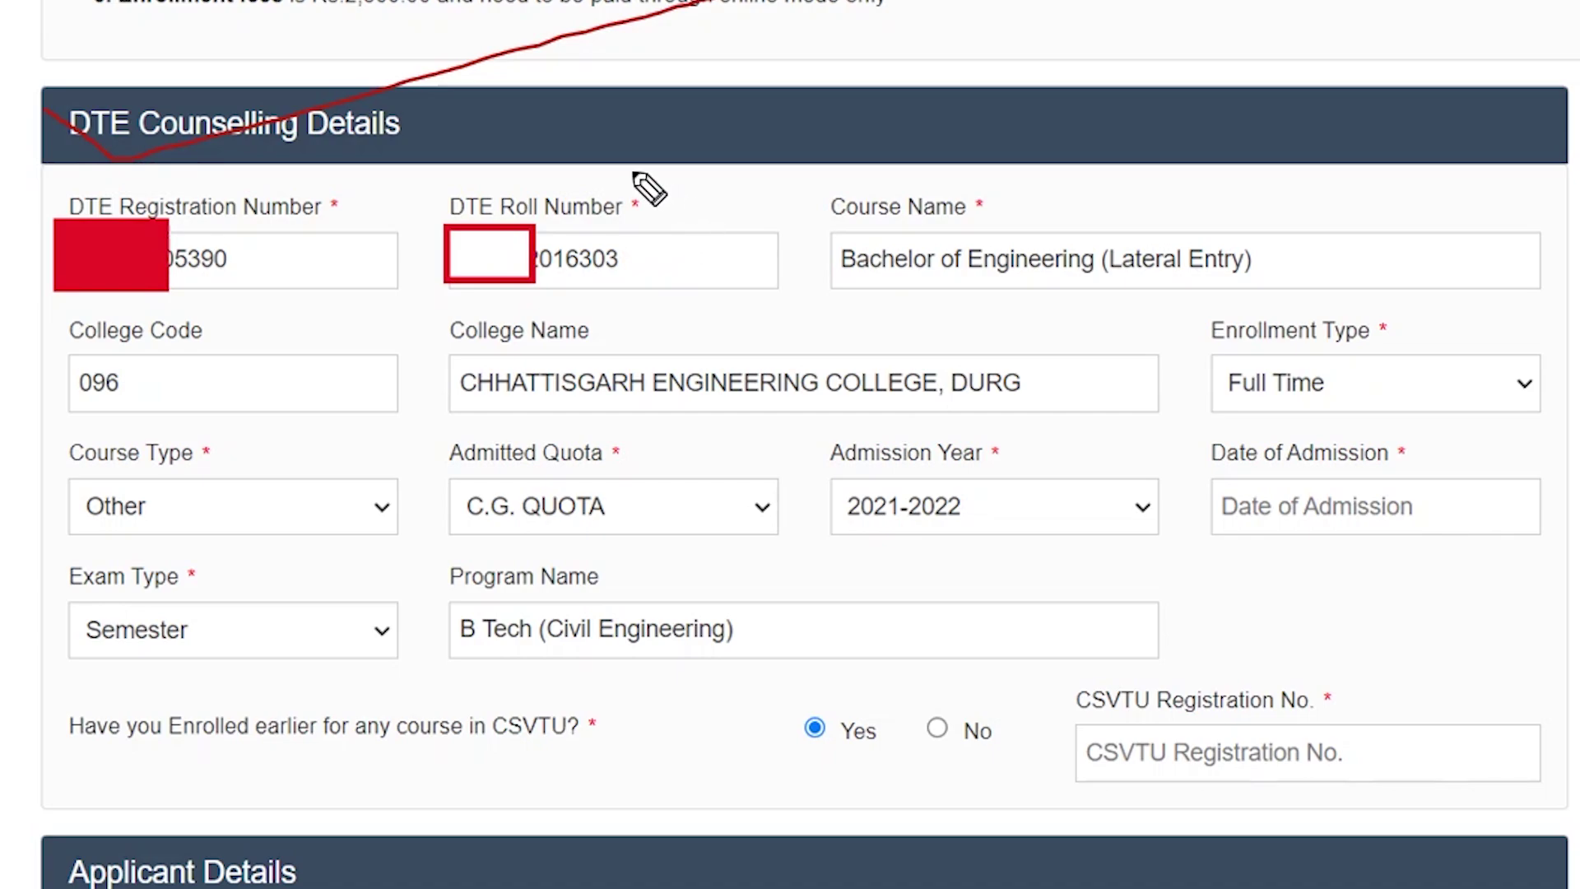
mouse_move(631, 172)
left_mouse_down()
mouse_move(654, 224)
mouse_move(813, 142)
left_mouse_up()
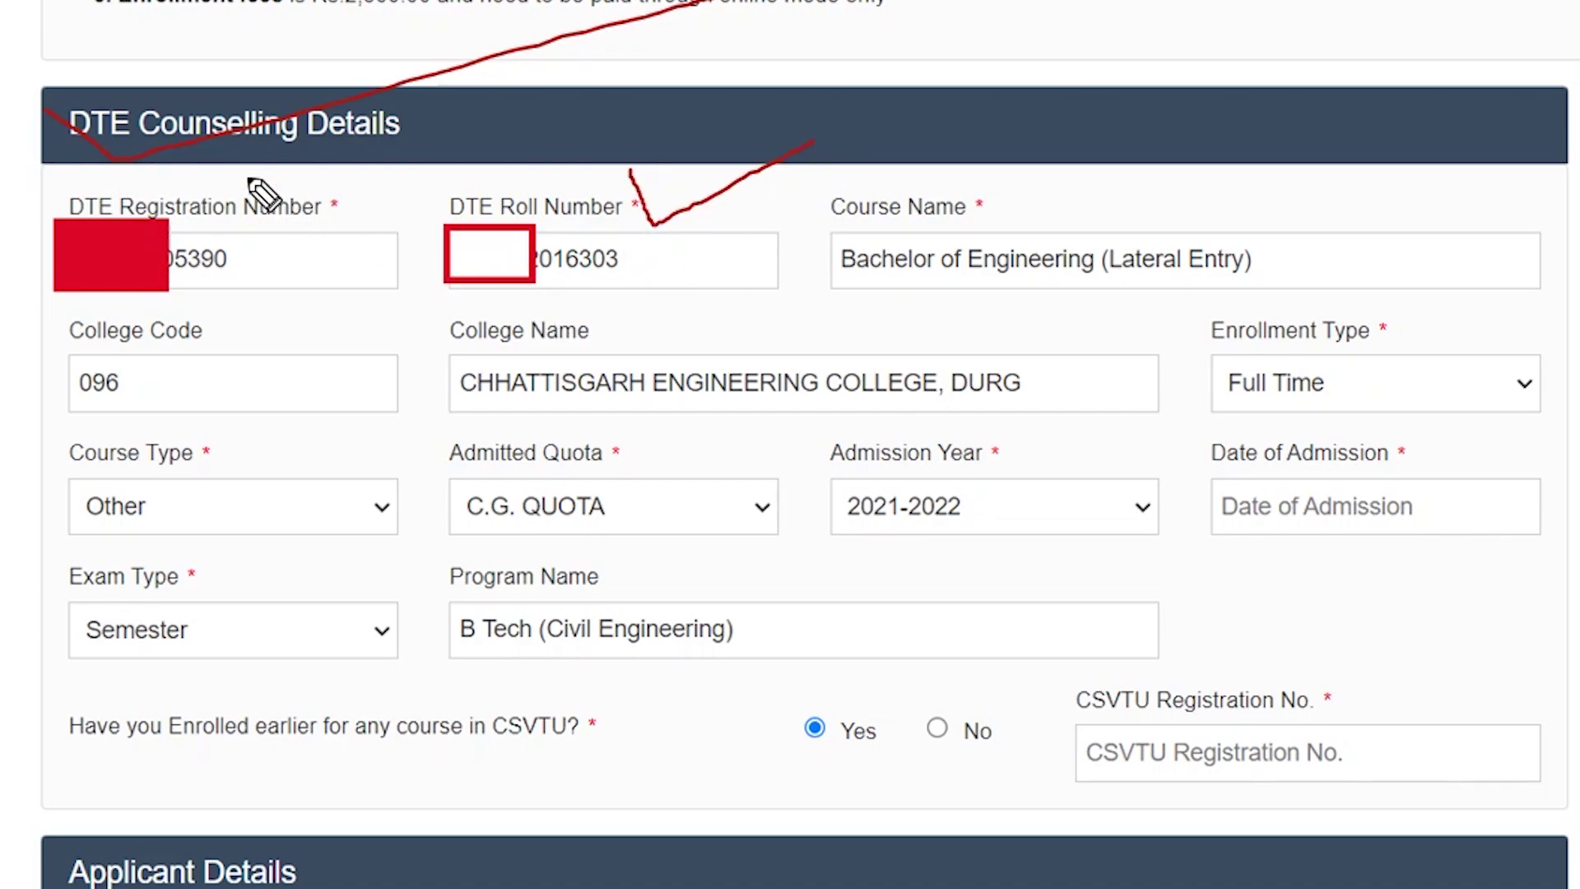
mouse_move(201, 162)
left_mouse_down()
mouse_move(329, 384)
mouse_move(758, 395)
mouse_move(1333, 445)
mouse_move(1448, 238)
mouse_move(487, 92)
mouse_move(163, 164)
left_mouse_up()
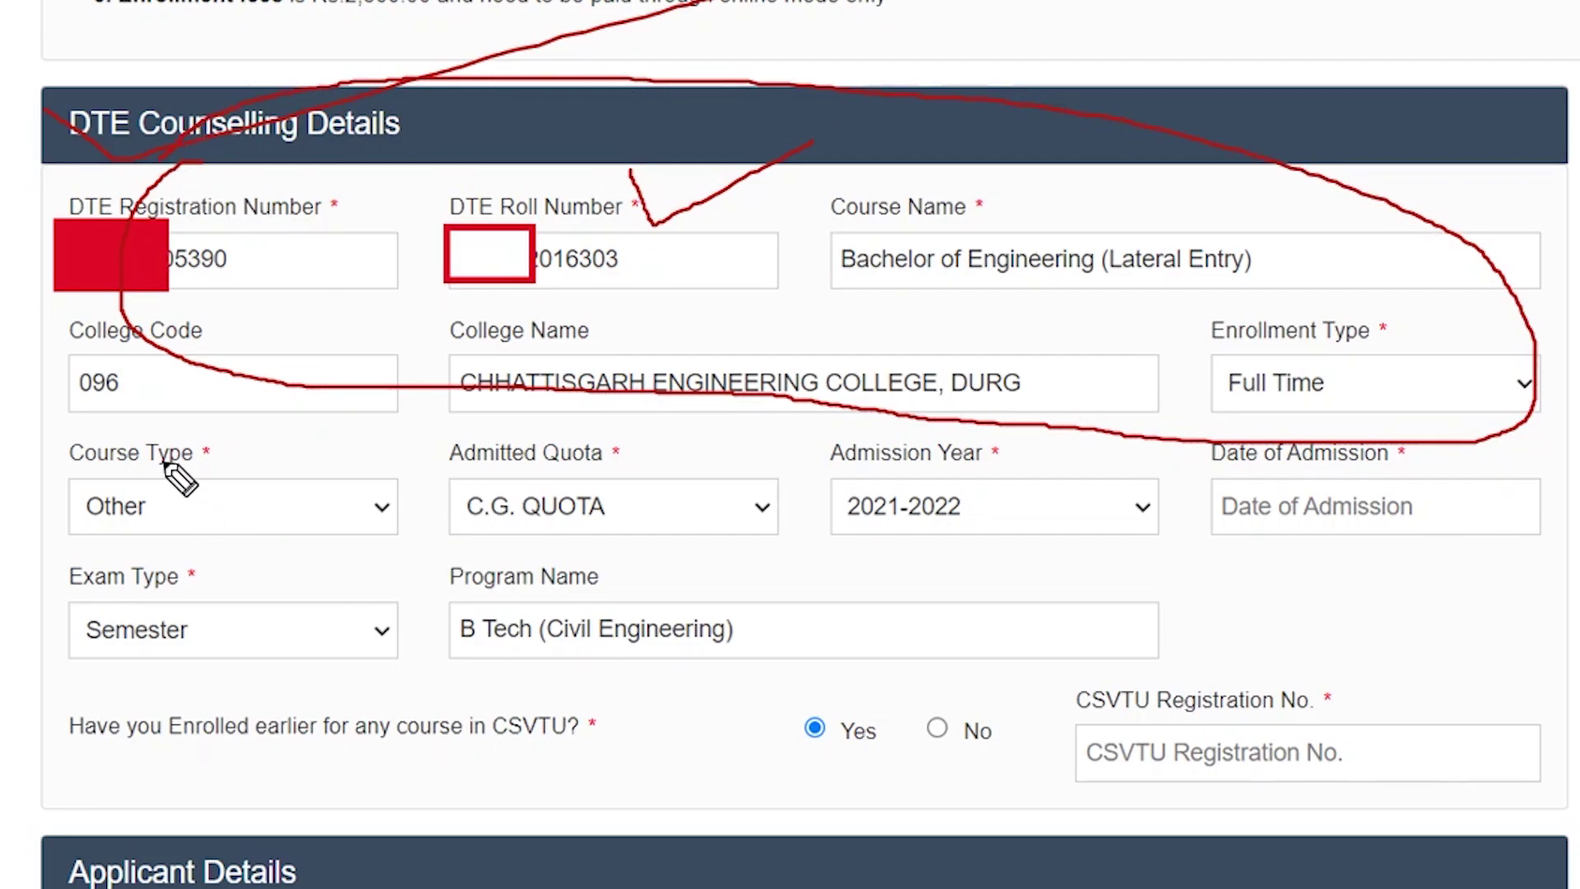
left_click_drag(167, 461, 559, 336)
mouse_move(601, 460)
left_mouse_down()
mouse_move(671, 550)
mouse_move(938, 434)
left_mouse_up()
left_click_drag(974, 502, 1268, 433)
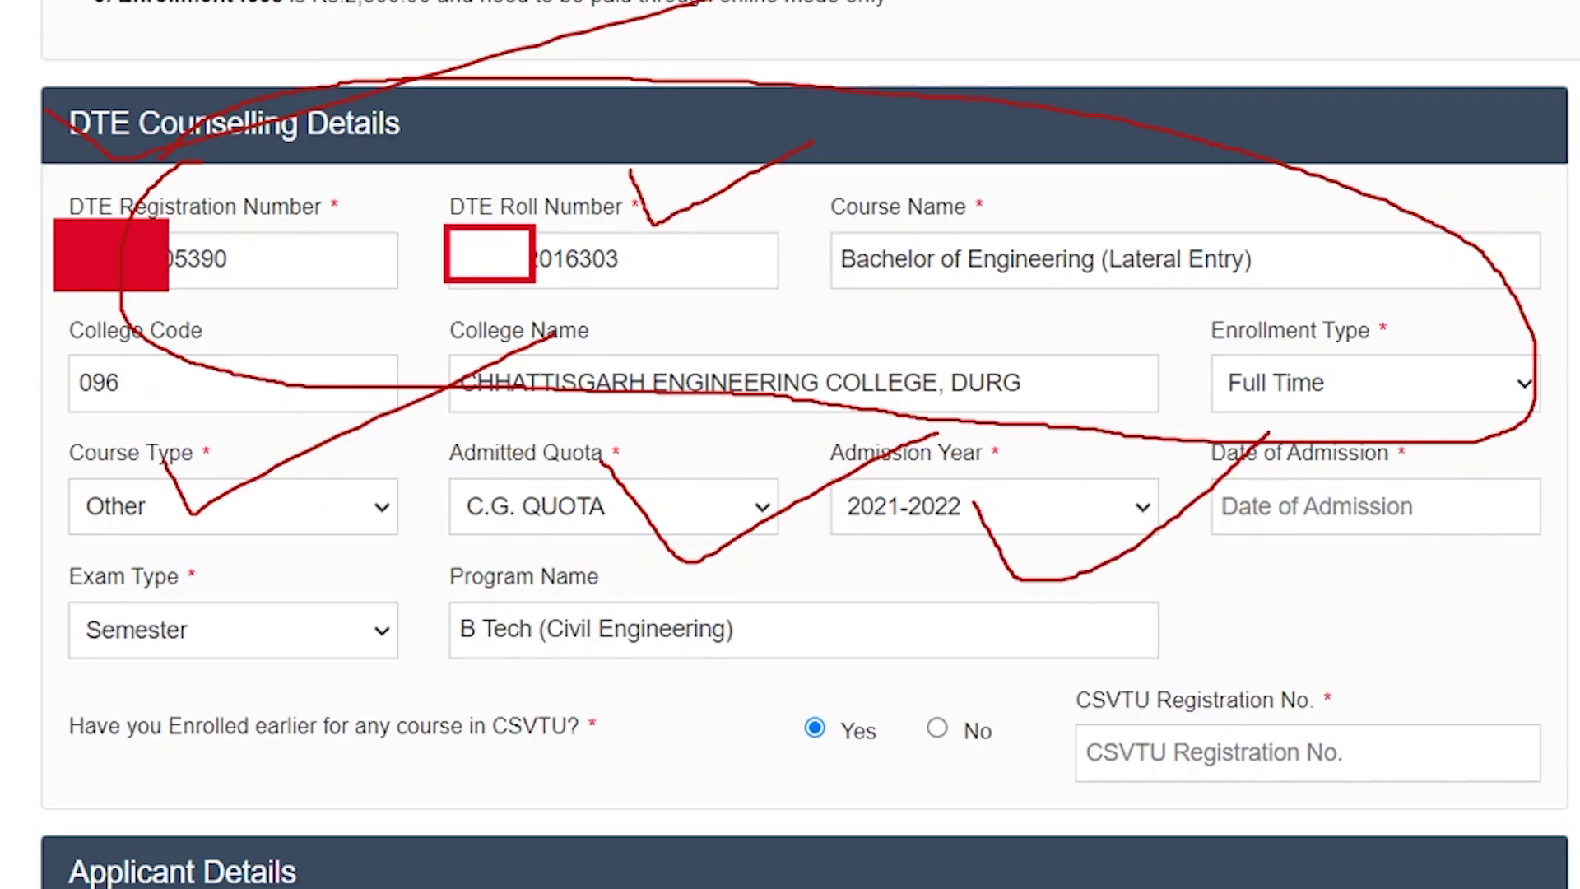
key("e")
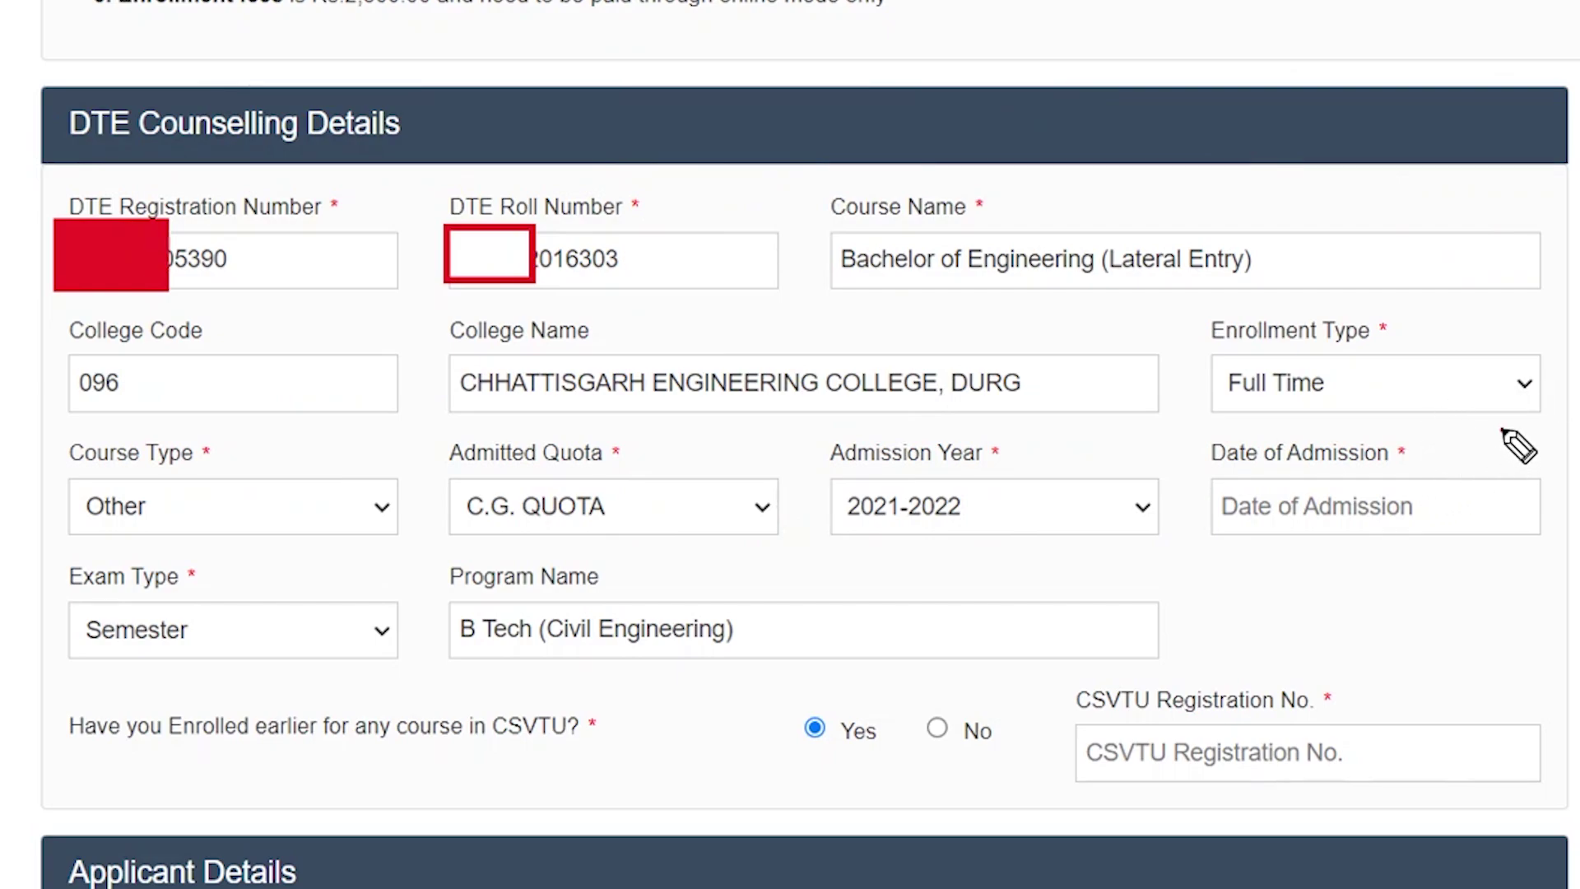
Circle and tick the Date of Admission field with the pen, and view the Exam Type options without changing the selection
mouse_move(1503, 428)
left_mouse_down()
mouse_move(1185, 399)
mouse_move(1292, 589)
mouse_move(1579, 576)
mouse_move(1488, 437)
mouse_move(1463, 446)
left_mouse_up()
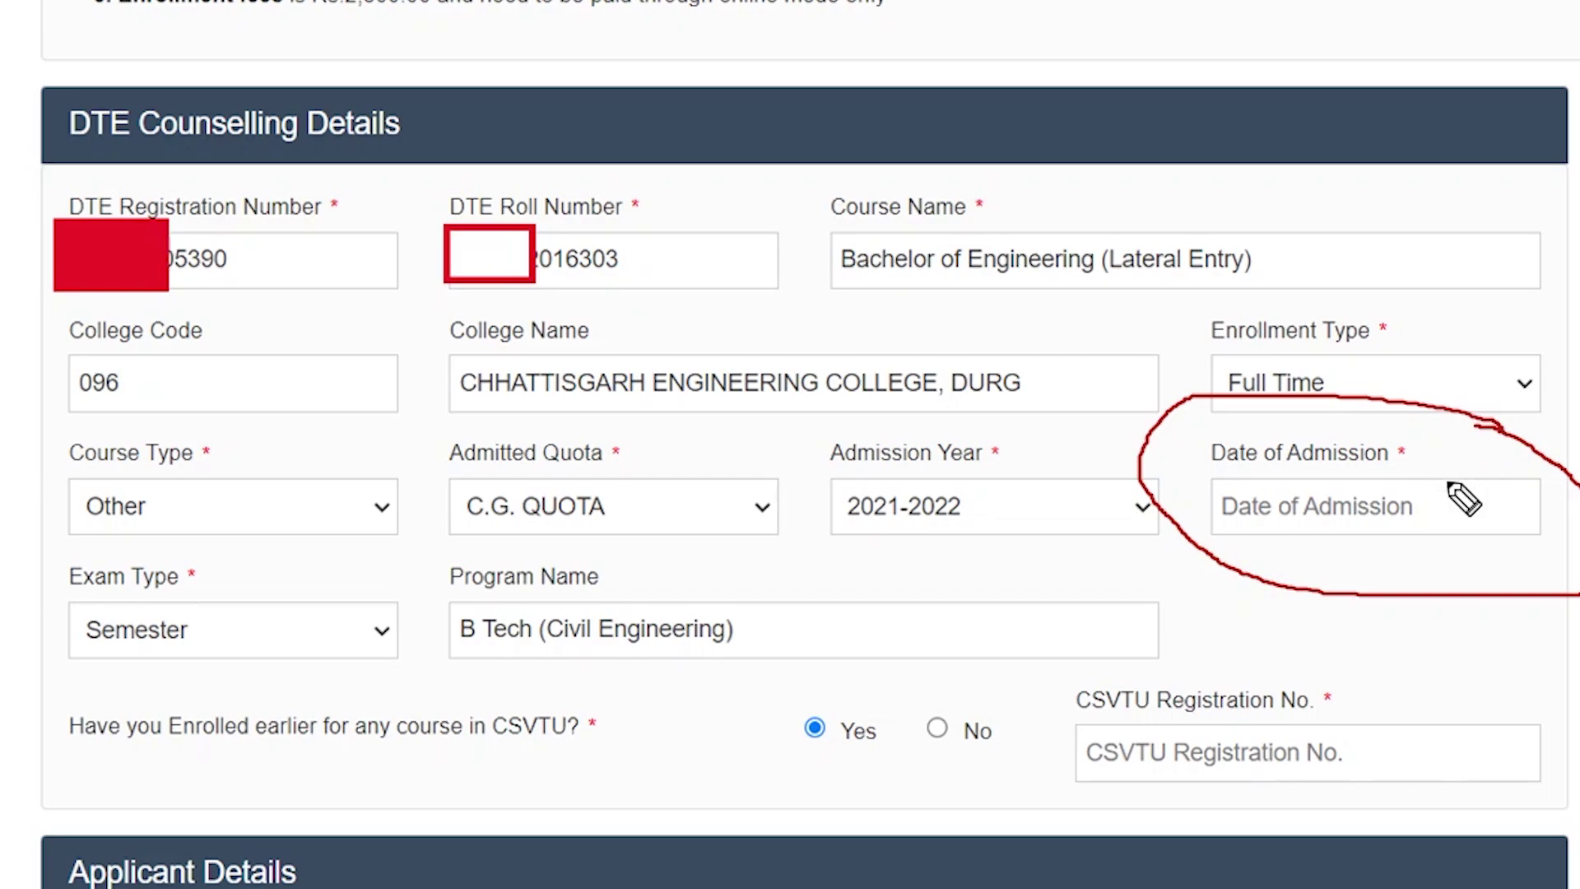
mouse_move(1370, 504)
left_mouse_down()
mouse_move(1395, 561)
mouse_move(1519, 427)
left_mouse_up()
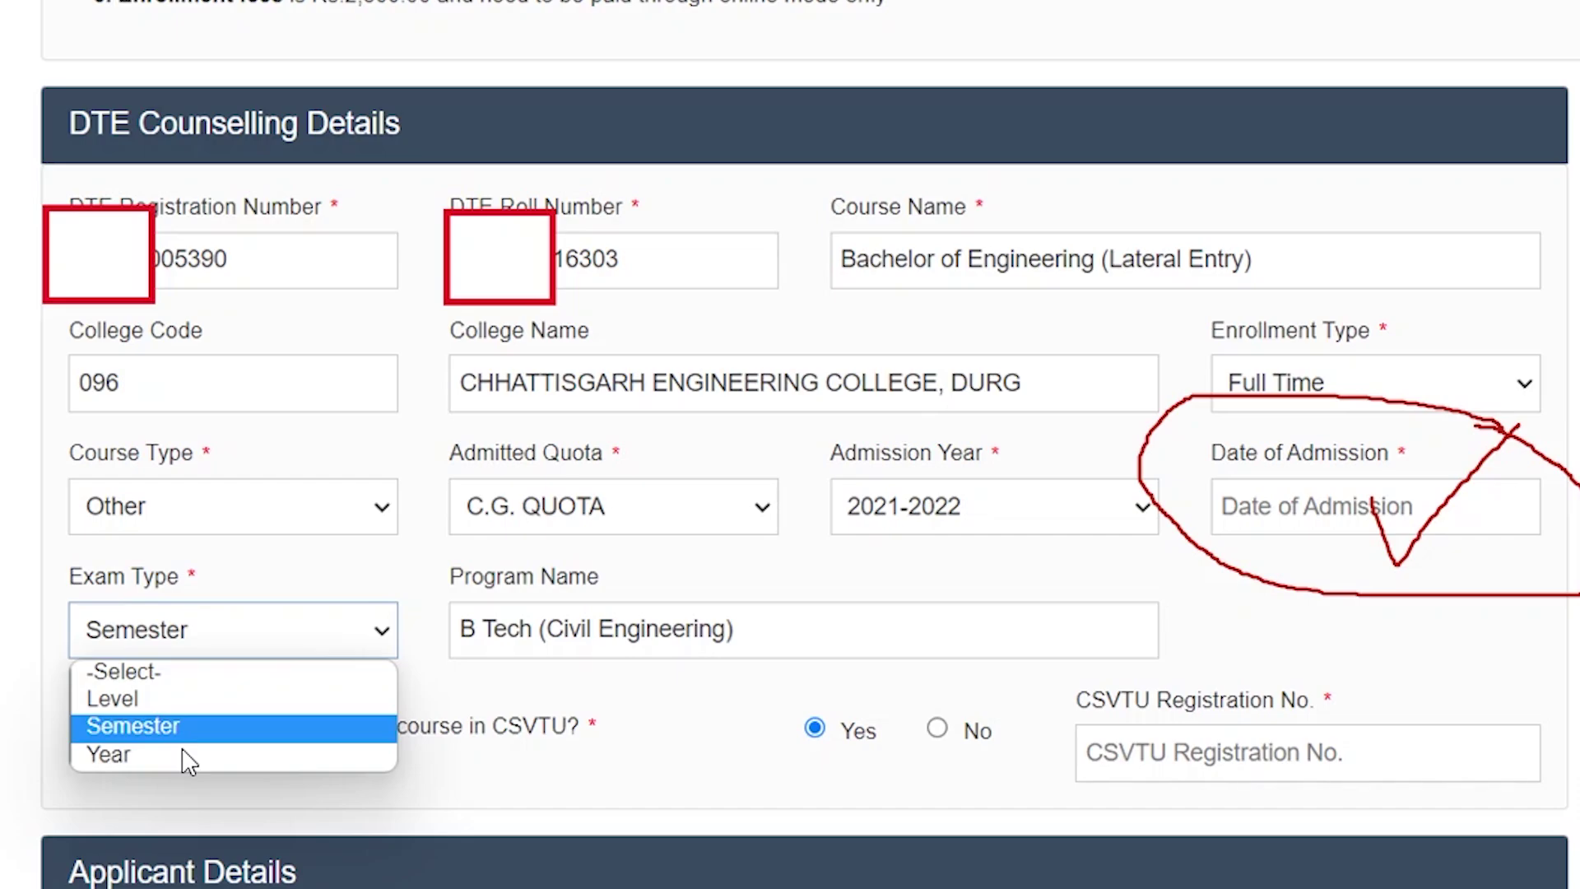
left_click(458, 535)
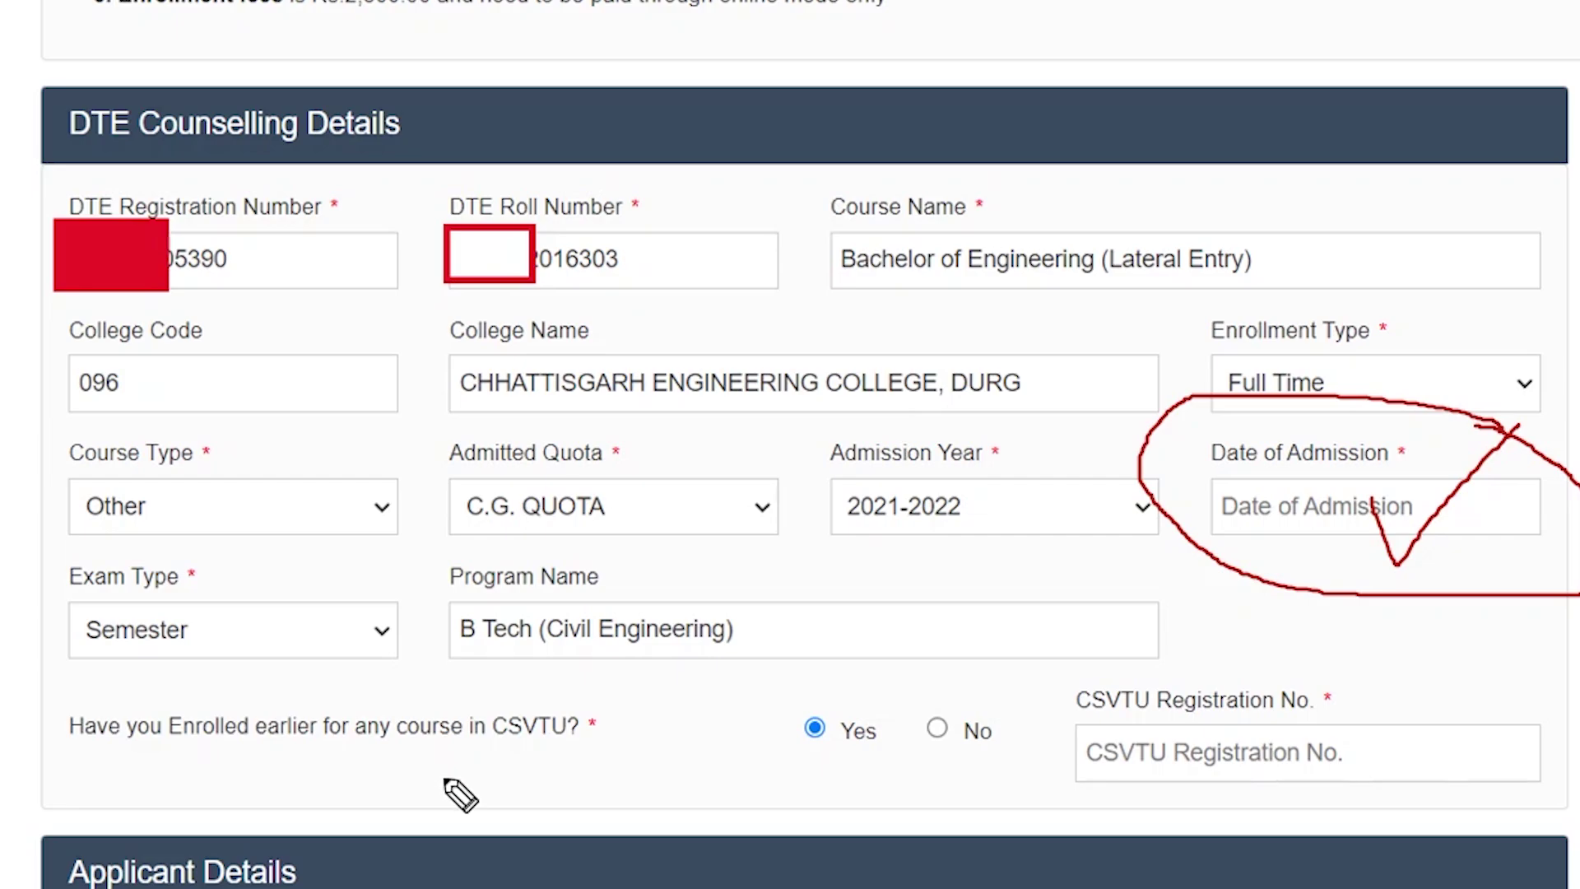
Tick Yes and circle No for the earlier CSVTU enrollment question with the pen, and clear all the marks
mouse_move(755, 701)
left_mouse_down()
mouse_move(777, 782)
mouse_move(976, 614)
left_mouse_up()
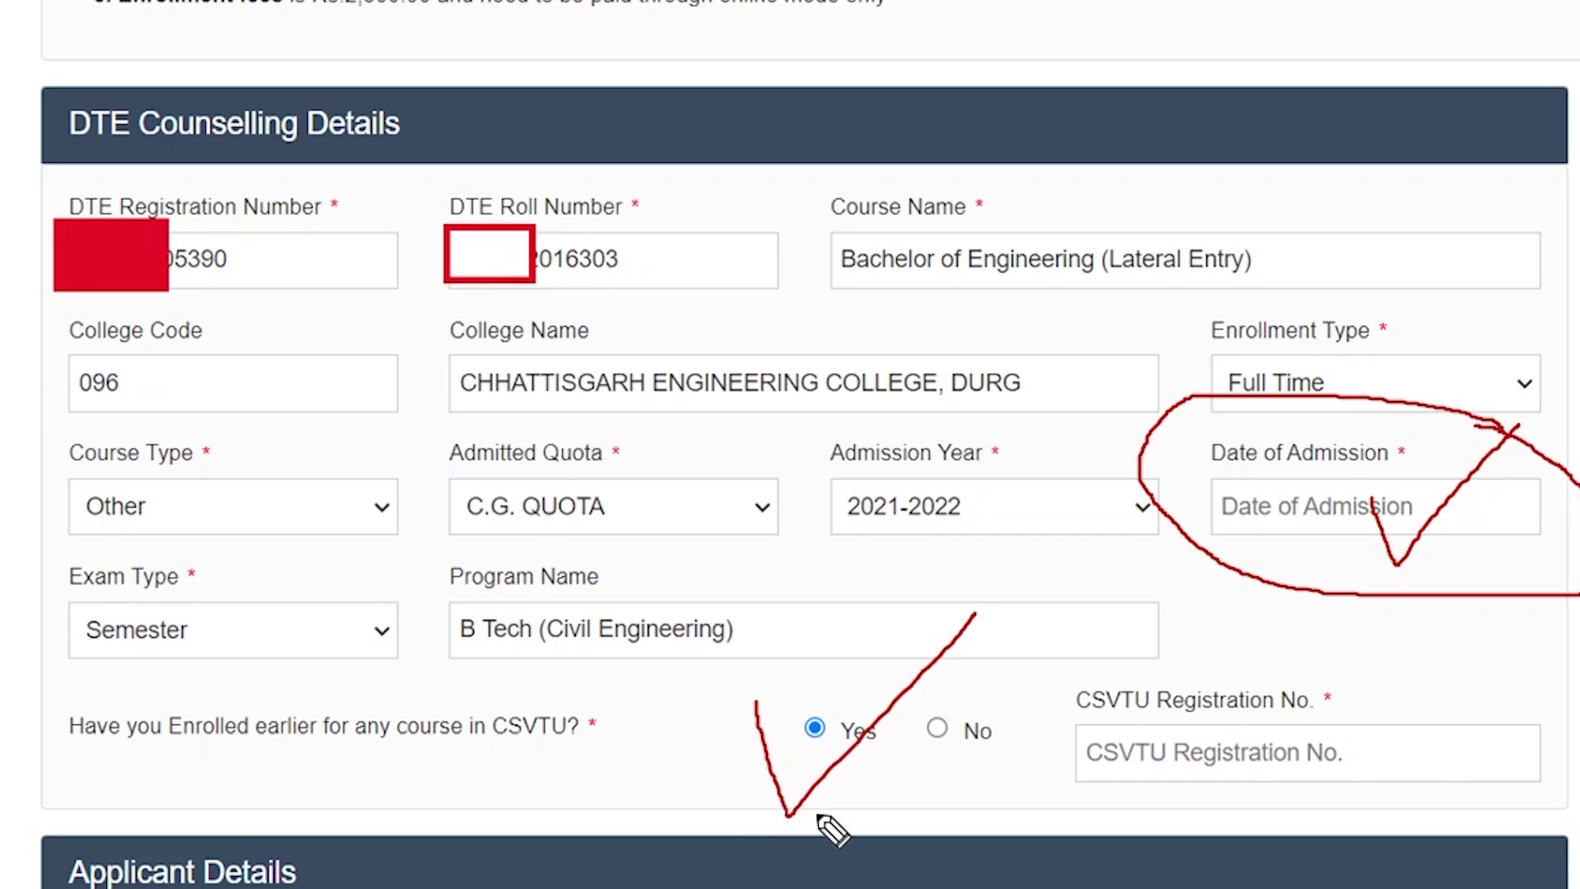
mouse_move(955, 704)
left_mouse_down()
mouse_move(928, 748)
mouse_move(887, 754)
left_mouse_up()
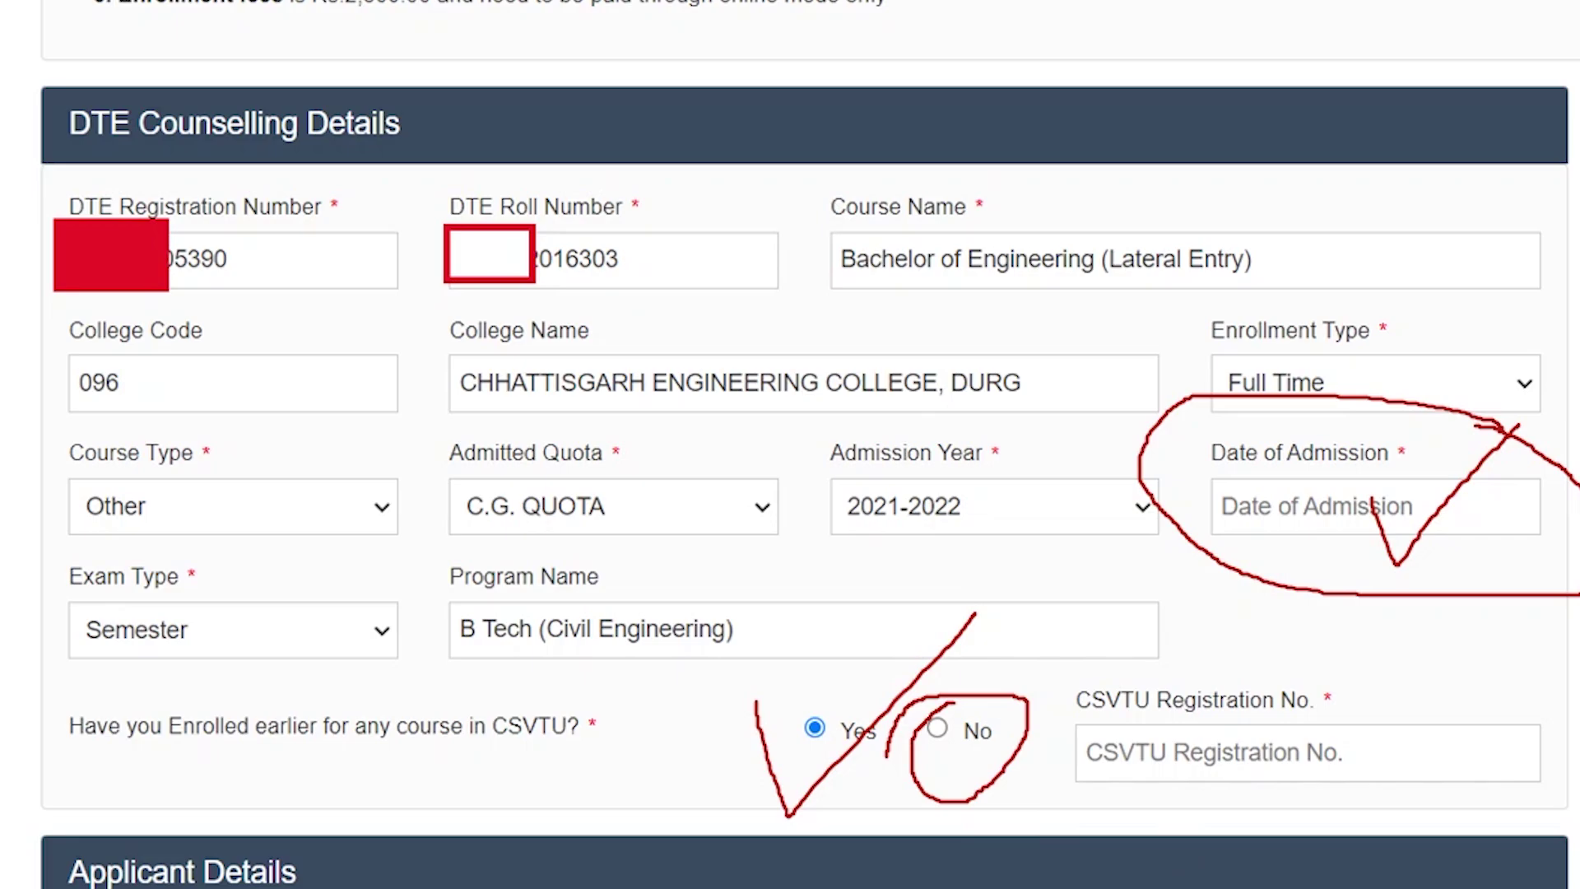
key("Escape")
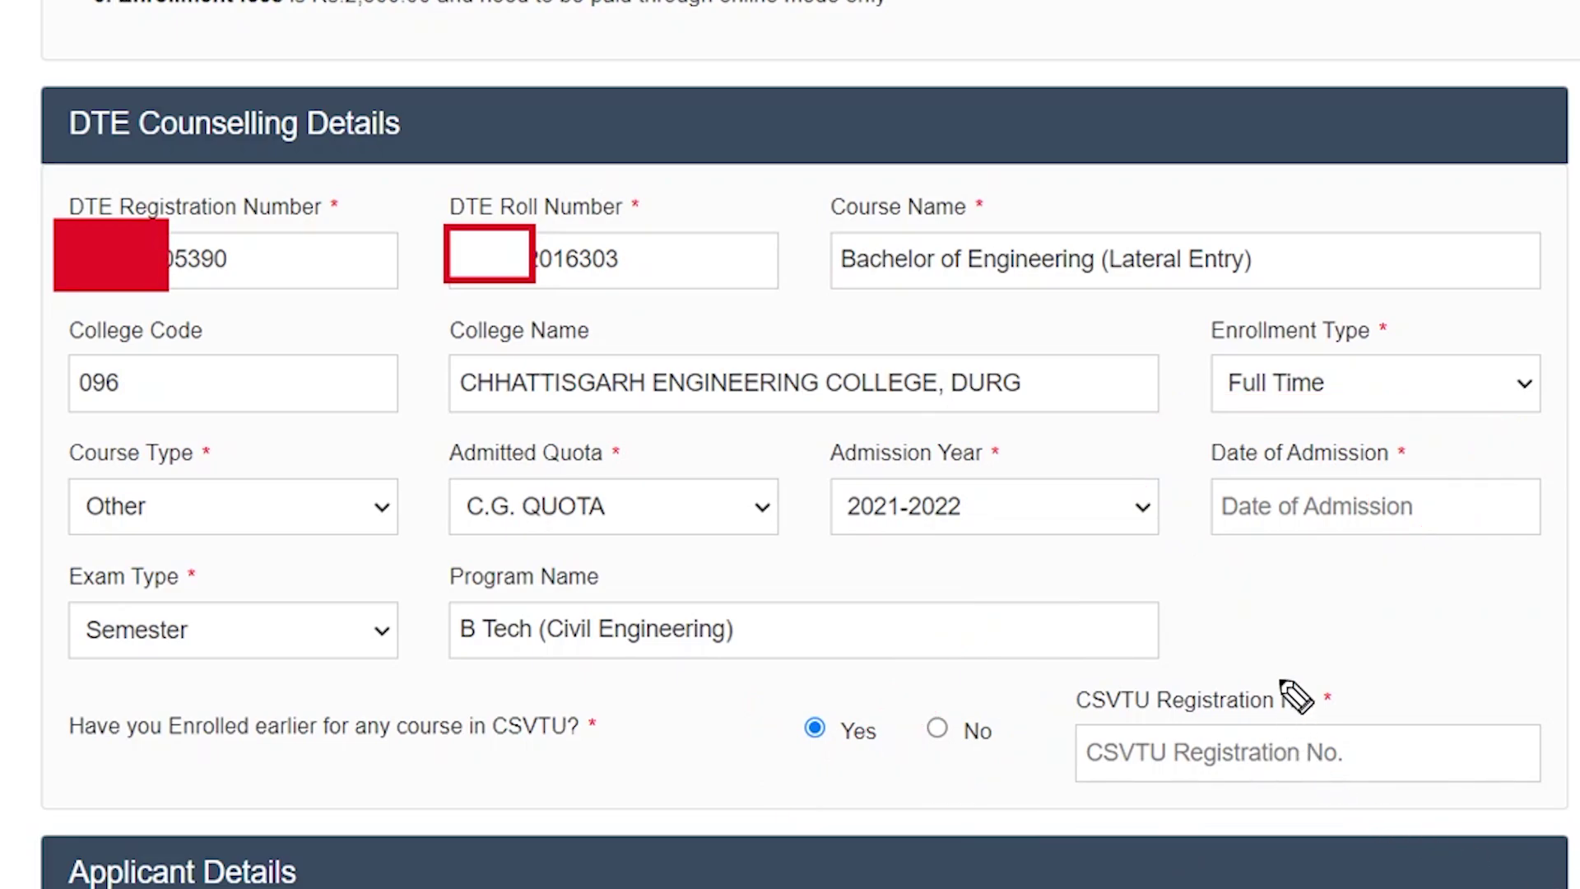
Draw pen ticks beside the CSVTU Registration No. field and the applicant photo and signature upload boxes
mouse_move(1310, 663)
left_mouse_down()
mouse_move(1337, 701)
mouse_move(1539, 559)
left_mouse_up()
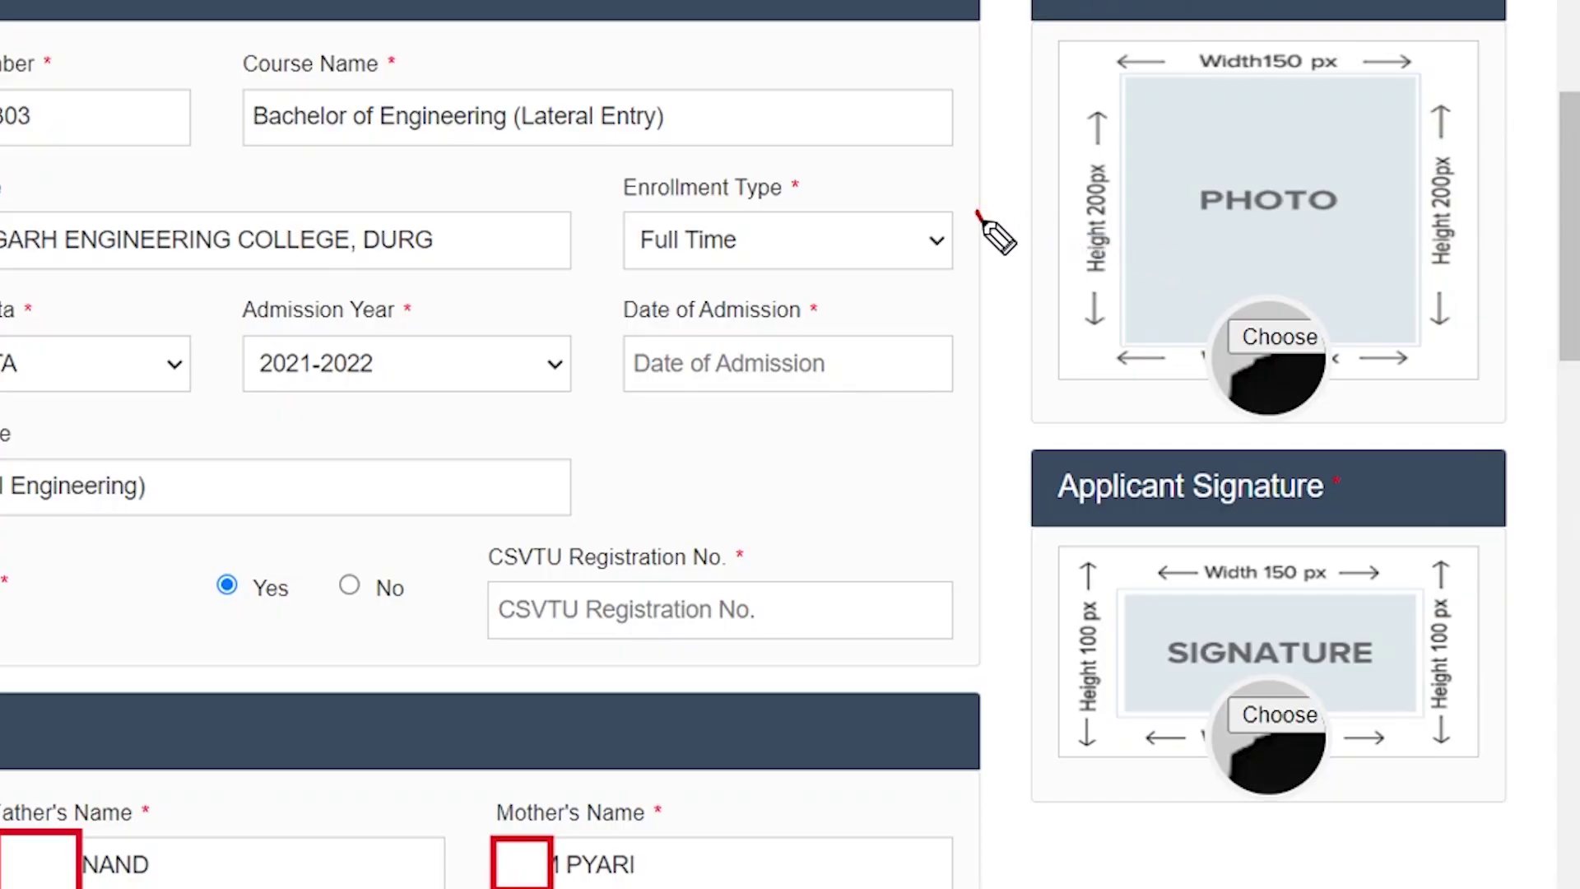
left_click_drag(977, 212, 1134, 218)
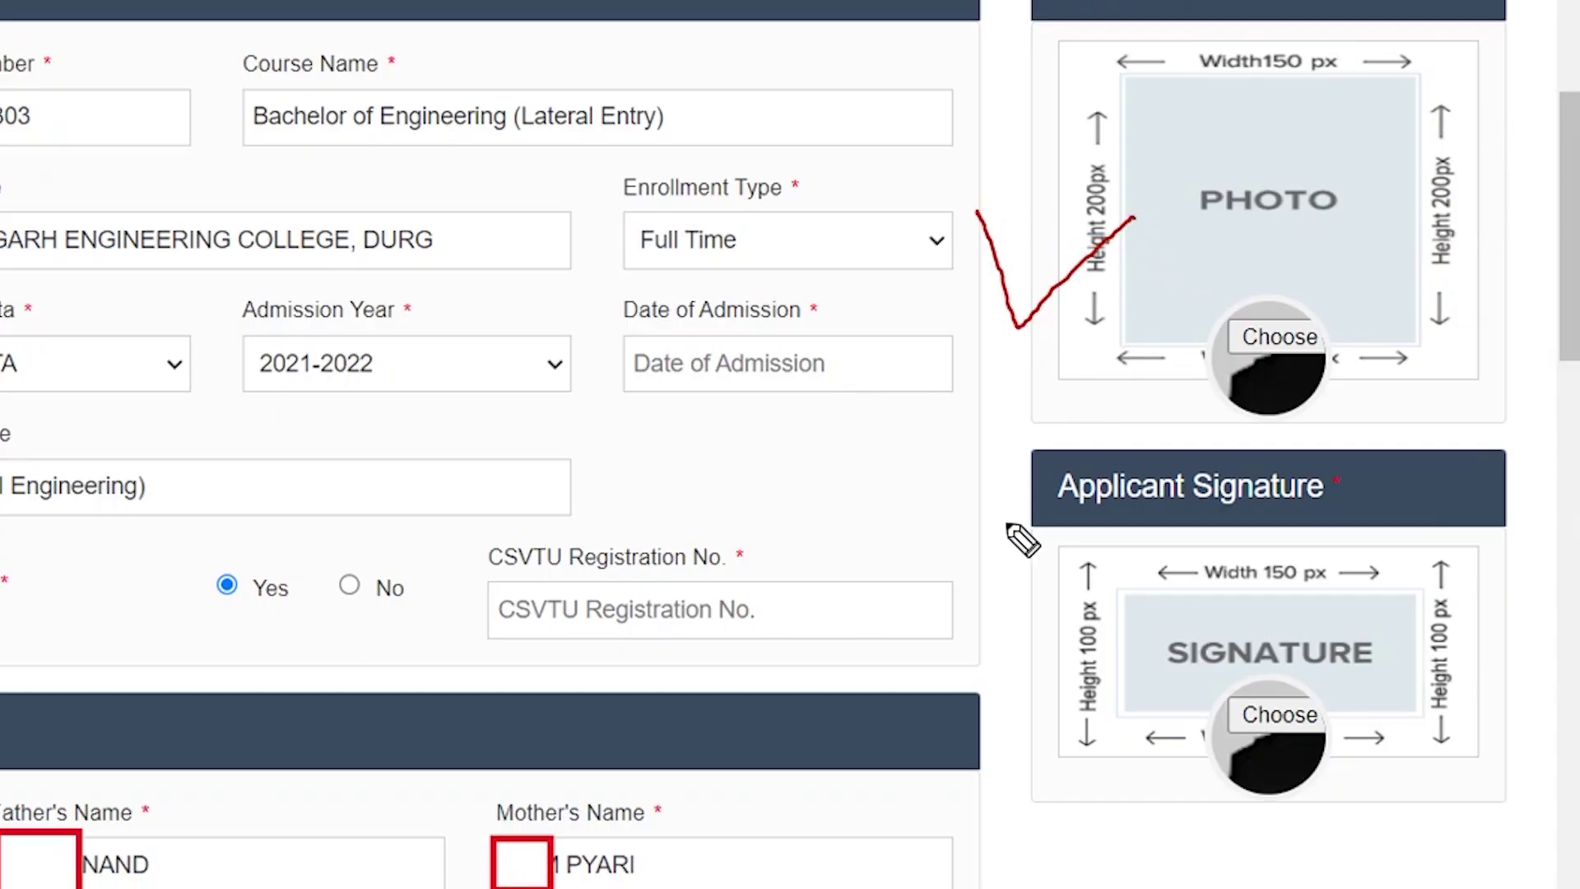
mouse_move(967, 609)
left_mouse_down()
mouse_move(1030, 714)
mouse_move(1128, 594)
left_mouse_up()
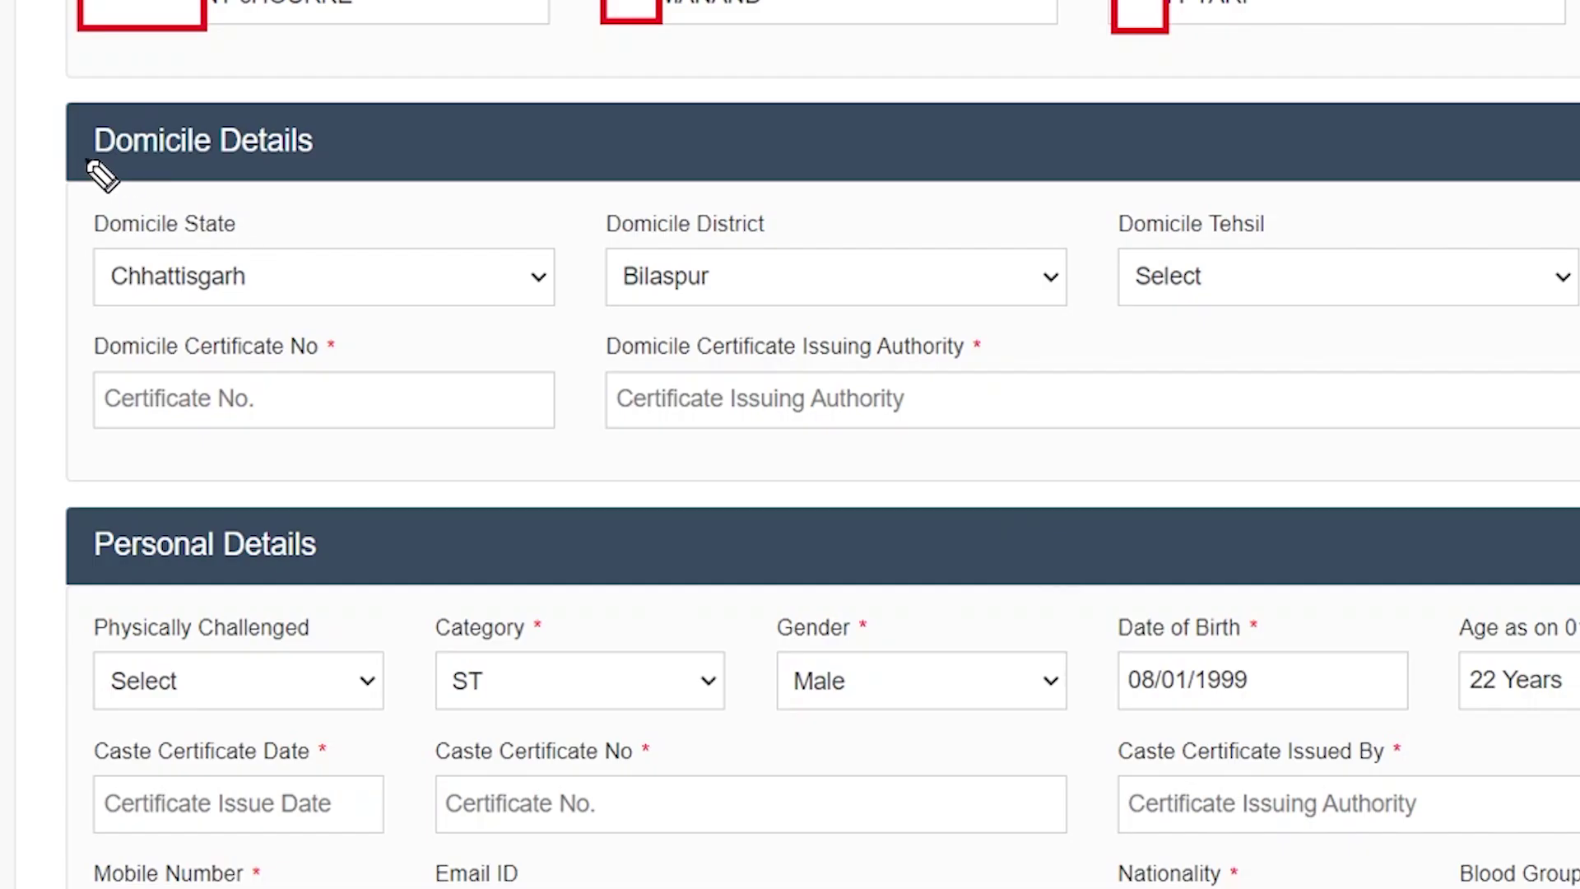
Tick the Domicile Details heading and Domicile State field, and circle and tick the Domicile Certificate Issuing Authority field with the pen
mouse_move(61, 128)
left_mouse_down()
mouse_move(75, 169)
mouse_move(265, 73)
left_mouse_up()
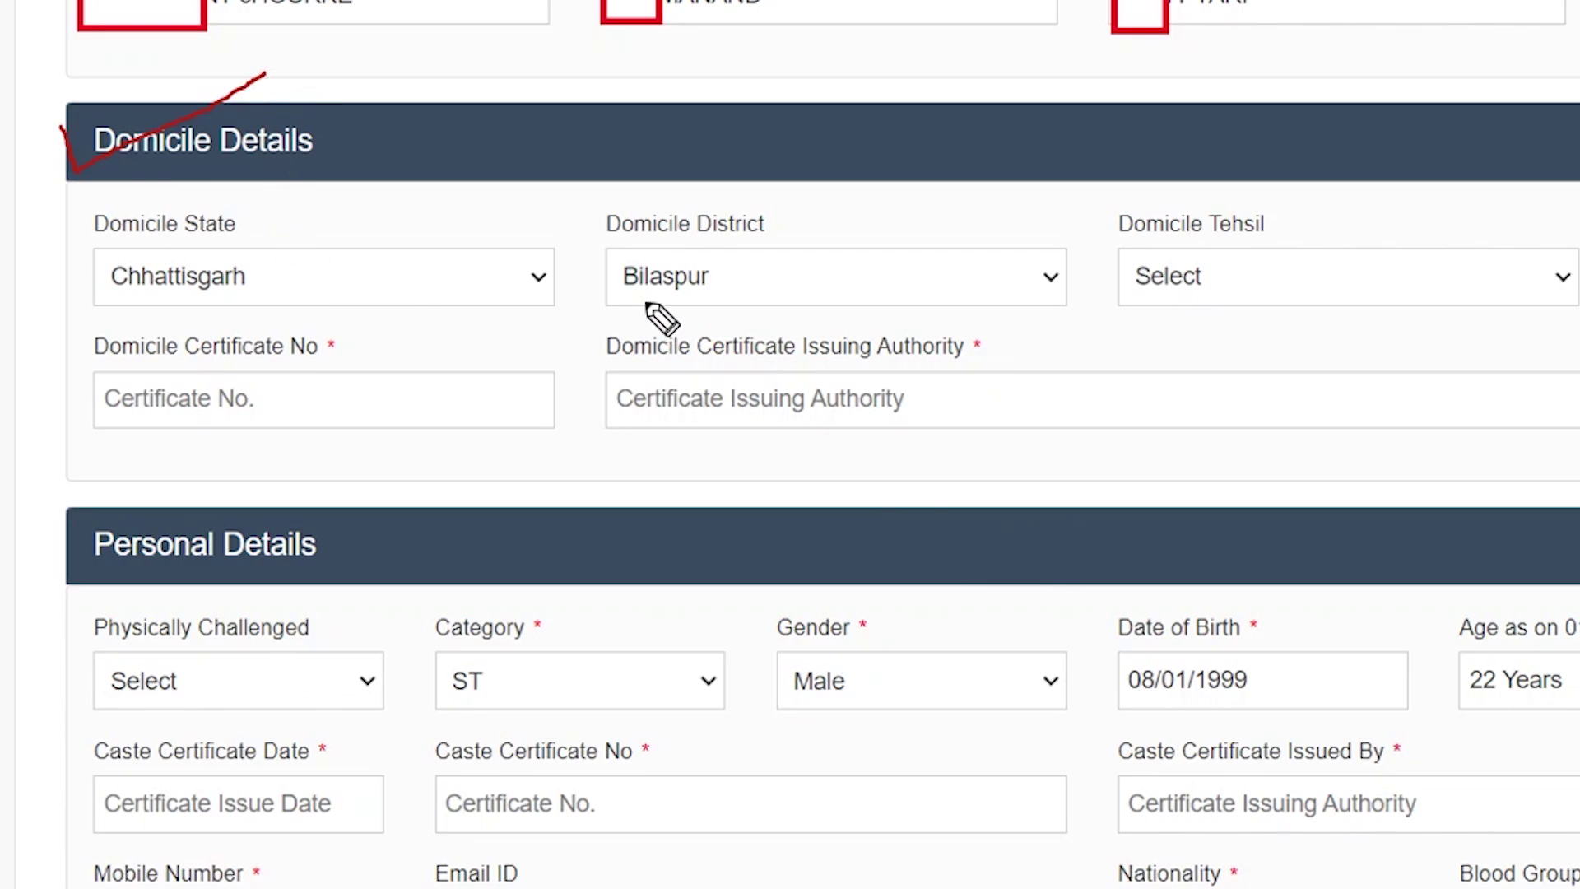
mouse_move(323, 221)
left_mouse_down()
mouse_move(342, 243)
mouse_move(526, 144)
left_mouse_up()
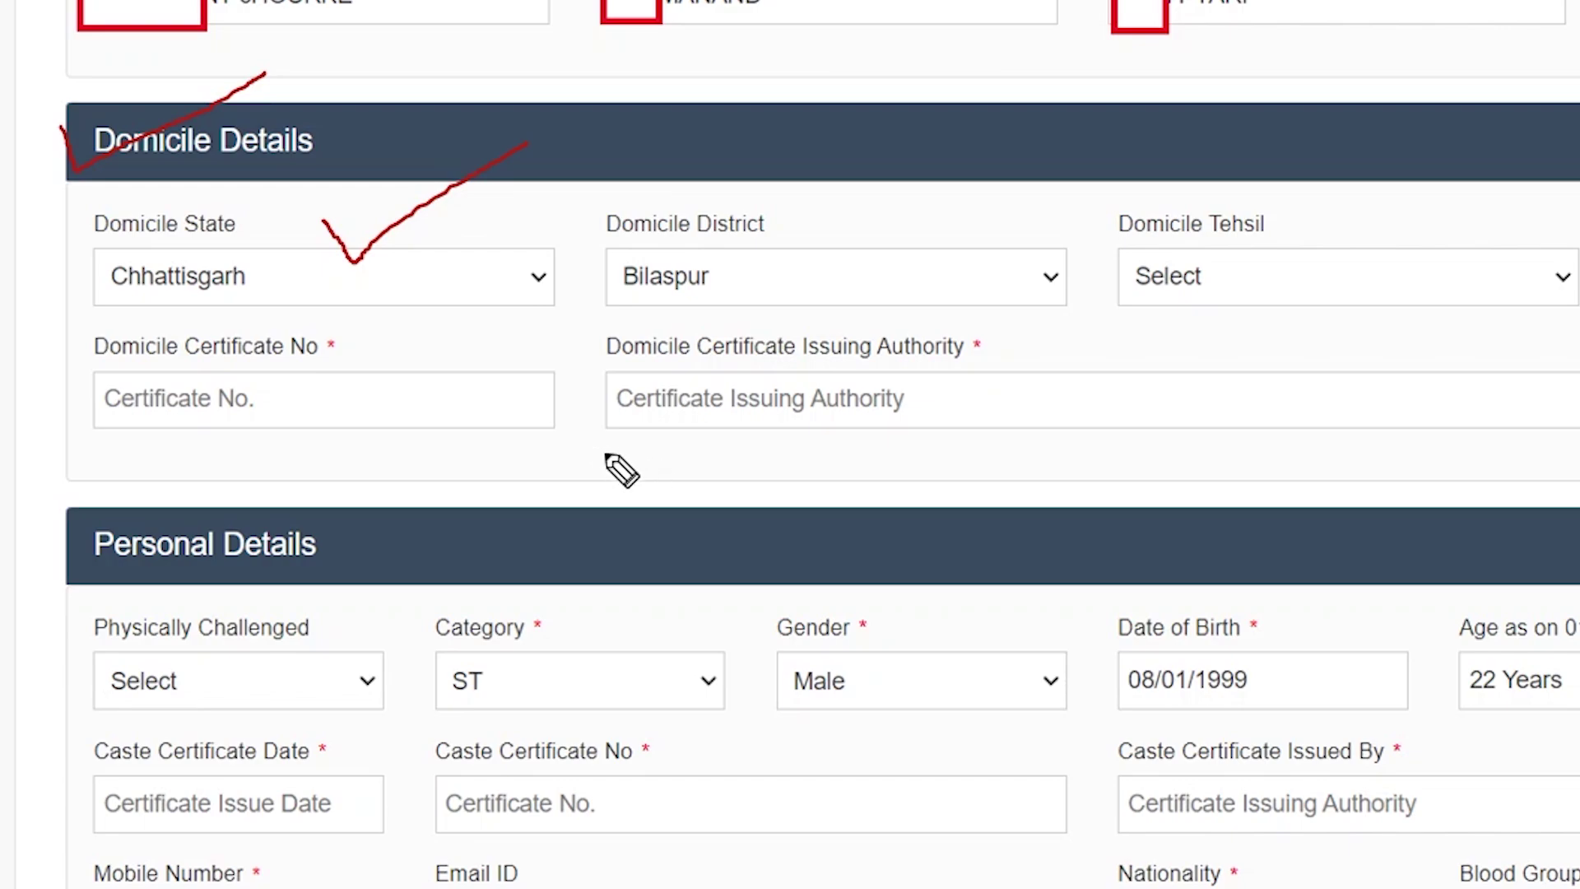
mouse_move(562, 376)
left_mouse_down()
mouse_move(1185, 342)
mouse_move(691, 303)
mouse_move(570, 370)
mouse_move(648, 386)
left_mouse_up()
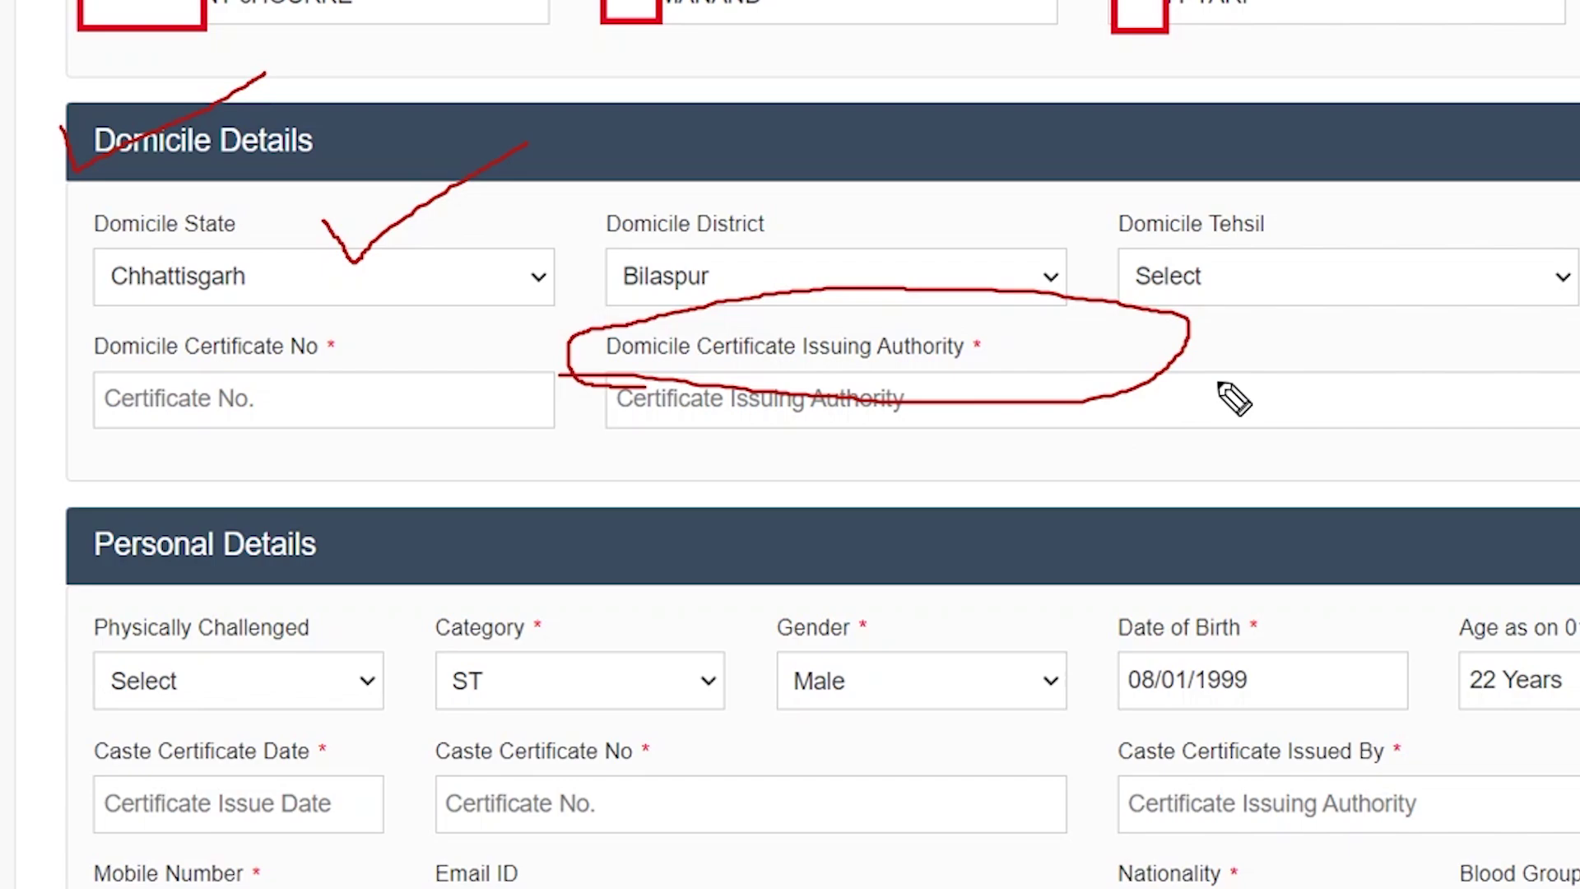
mouse_move(1218, 380)
left_mouse_down()
mouse_move(1248, 439)
mouse_move(1402, 313)
left_mouse_up()
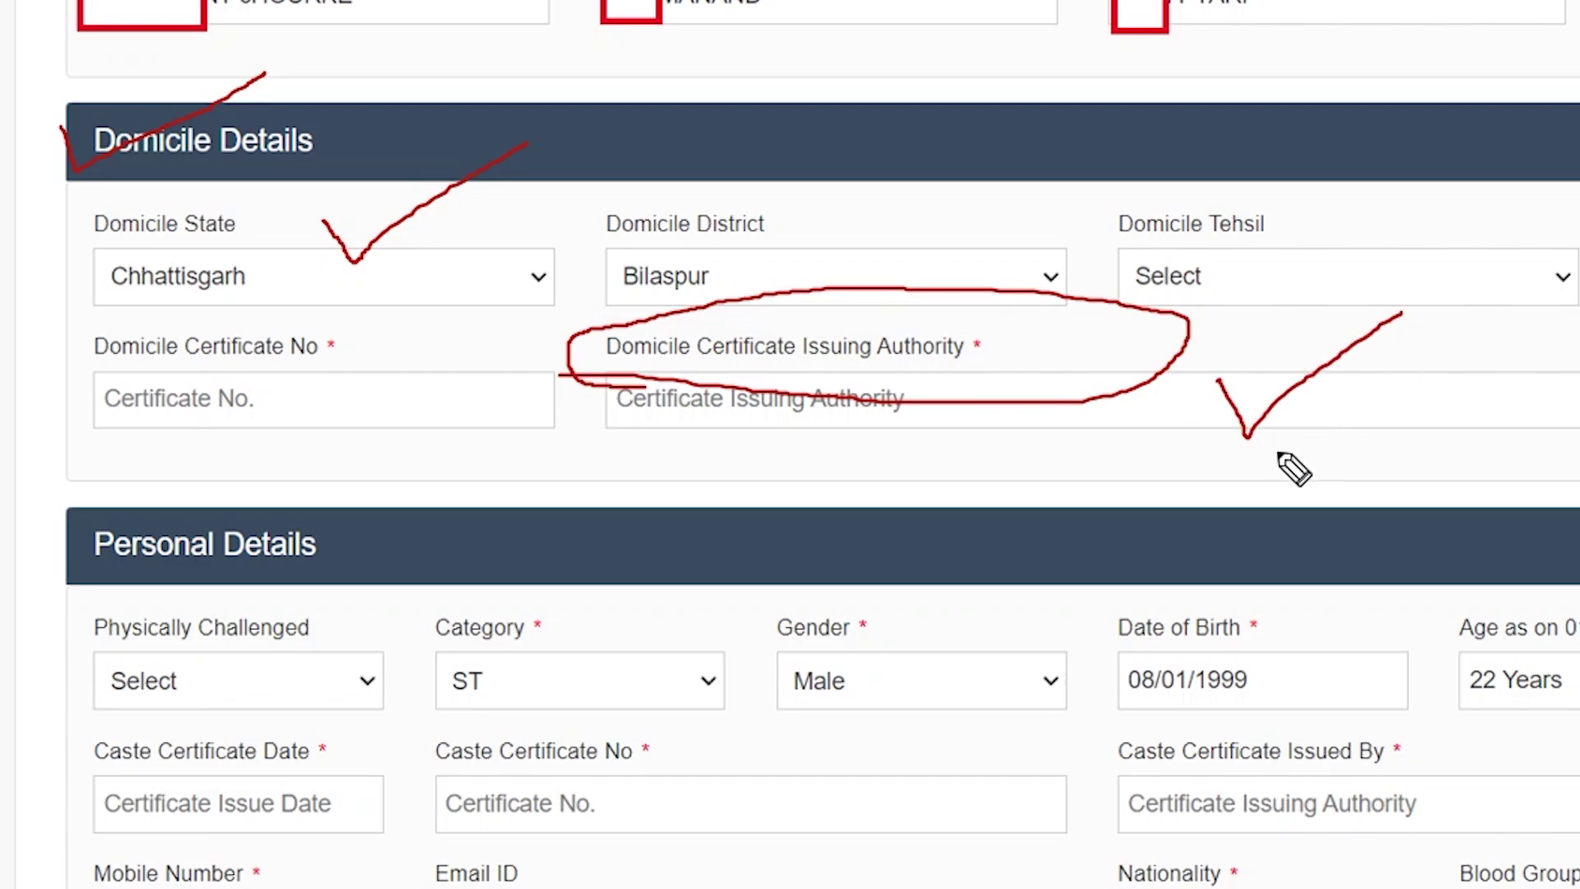
left_click_drag(1095, 397, 1337, 359)
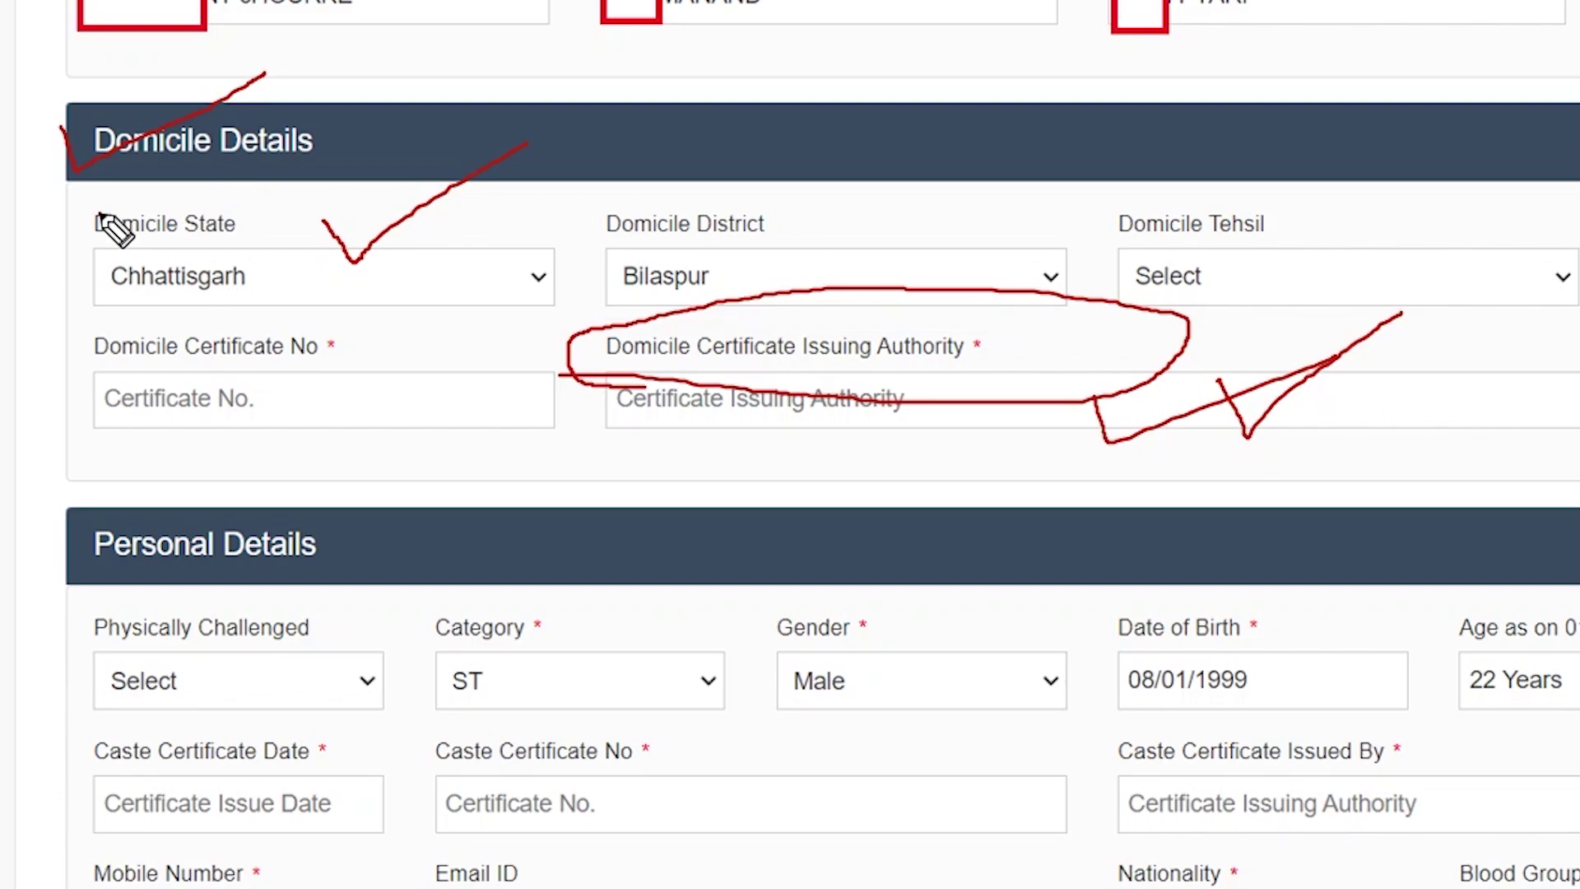
mouse_move(99, 214)
left_mouse_down()
mouse_move(154, 324)
mouse_move(706, 66)
left_mouse_up()
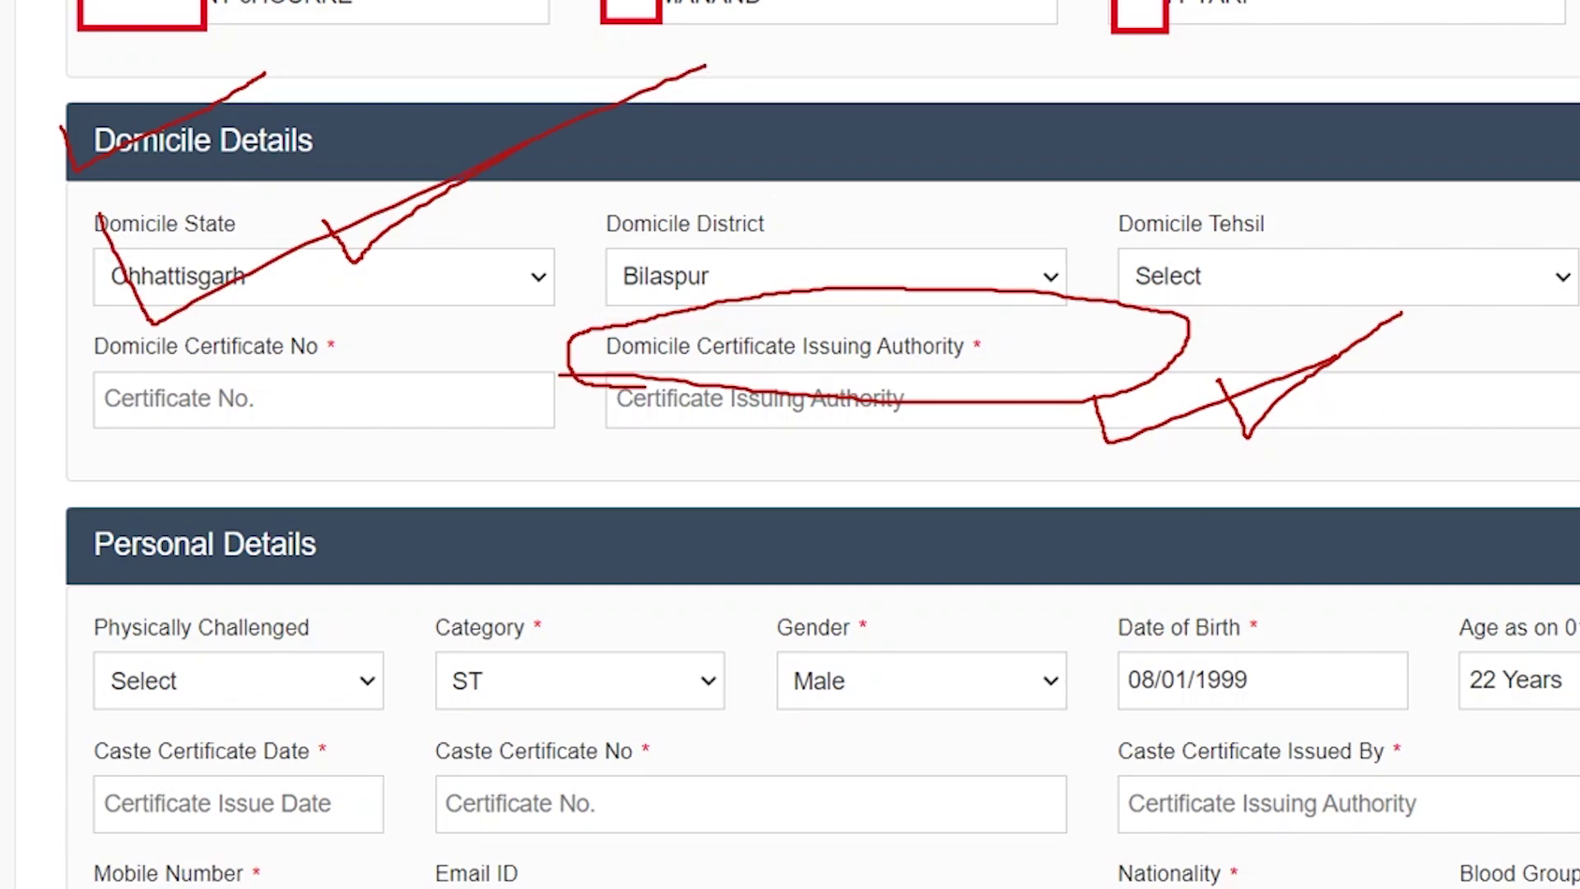
Tick the Personal Details heading, draw a loop around the section's fields, and tick the Physically Challenged field with the pen
mouse_move(45, 541)
left_mouse_down()
mouse_move(219, 536)
mouse_move(329, 440)
left_mouse_up()
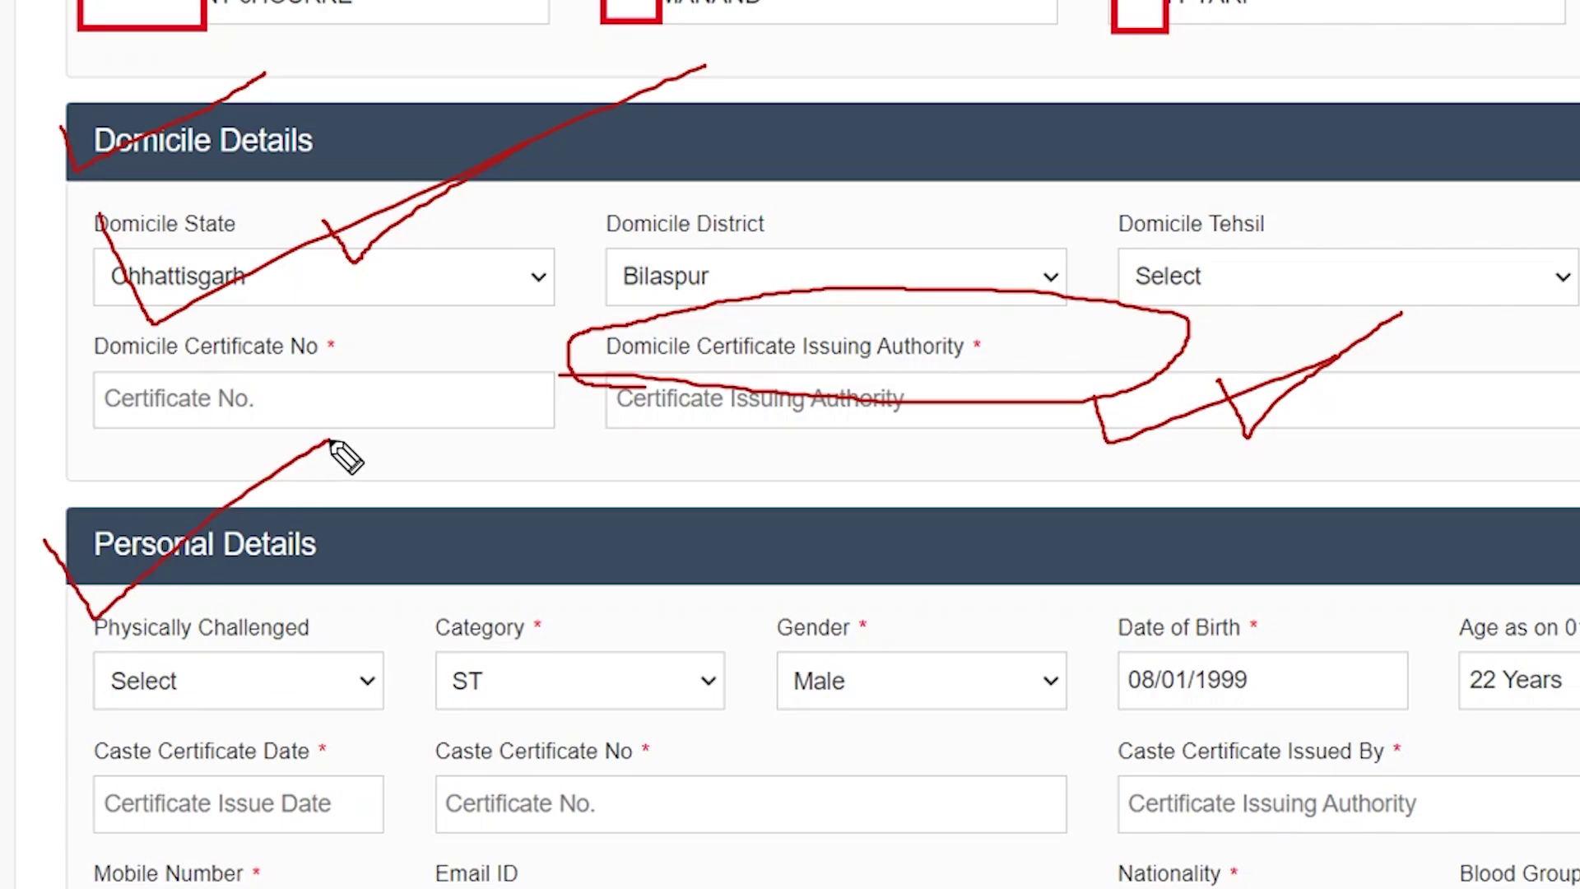
mouse_move(514, 575)
left_mouse_down()
mouse_move(0, 568)
mouse_move(1027, 822)
mouse_move(1579, 868)
left_mouse_up()
left_click_drag(1299, 216, 313, 221)
mouse_move(212, 284)
left_mouse_down()
mouse_move(247, 314)
mouse_move(354, 230)
left_mouse_up()
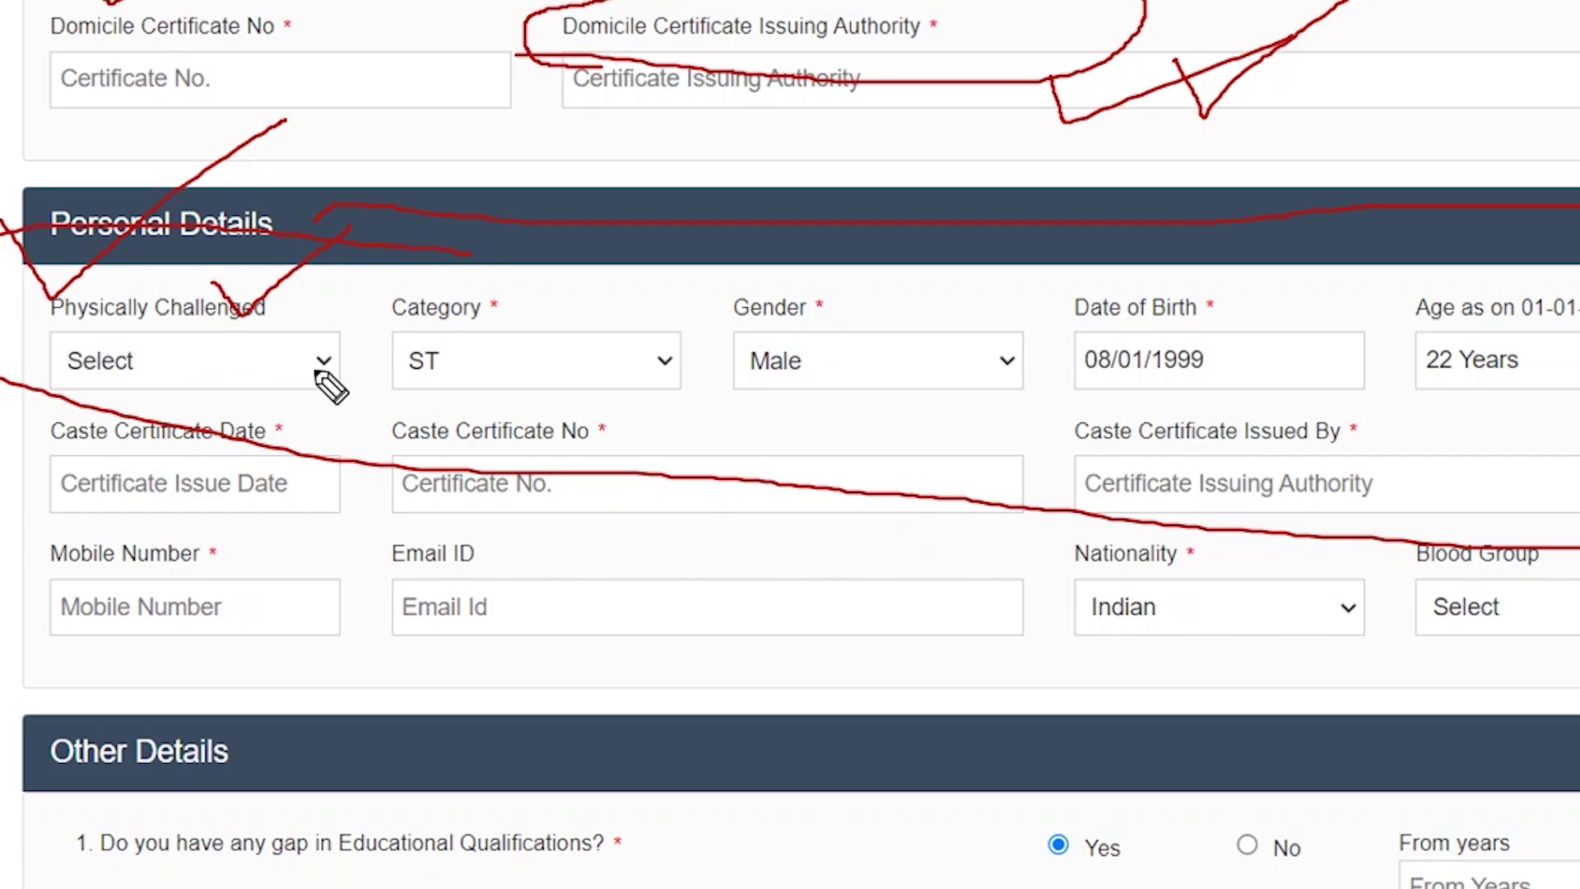
Clear the earlier marks, tick the Category field and loop around the caste certificate fields with the pen, and clear those marks
key("e")
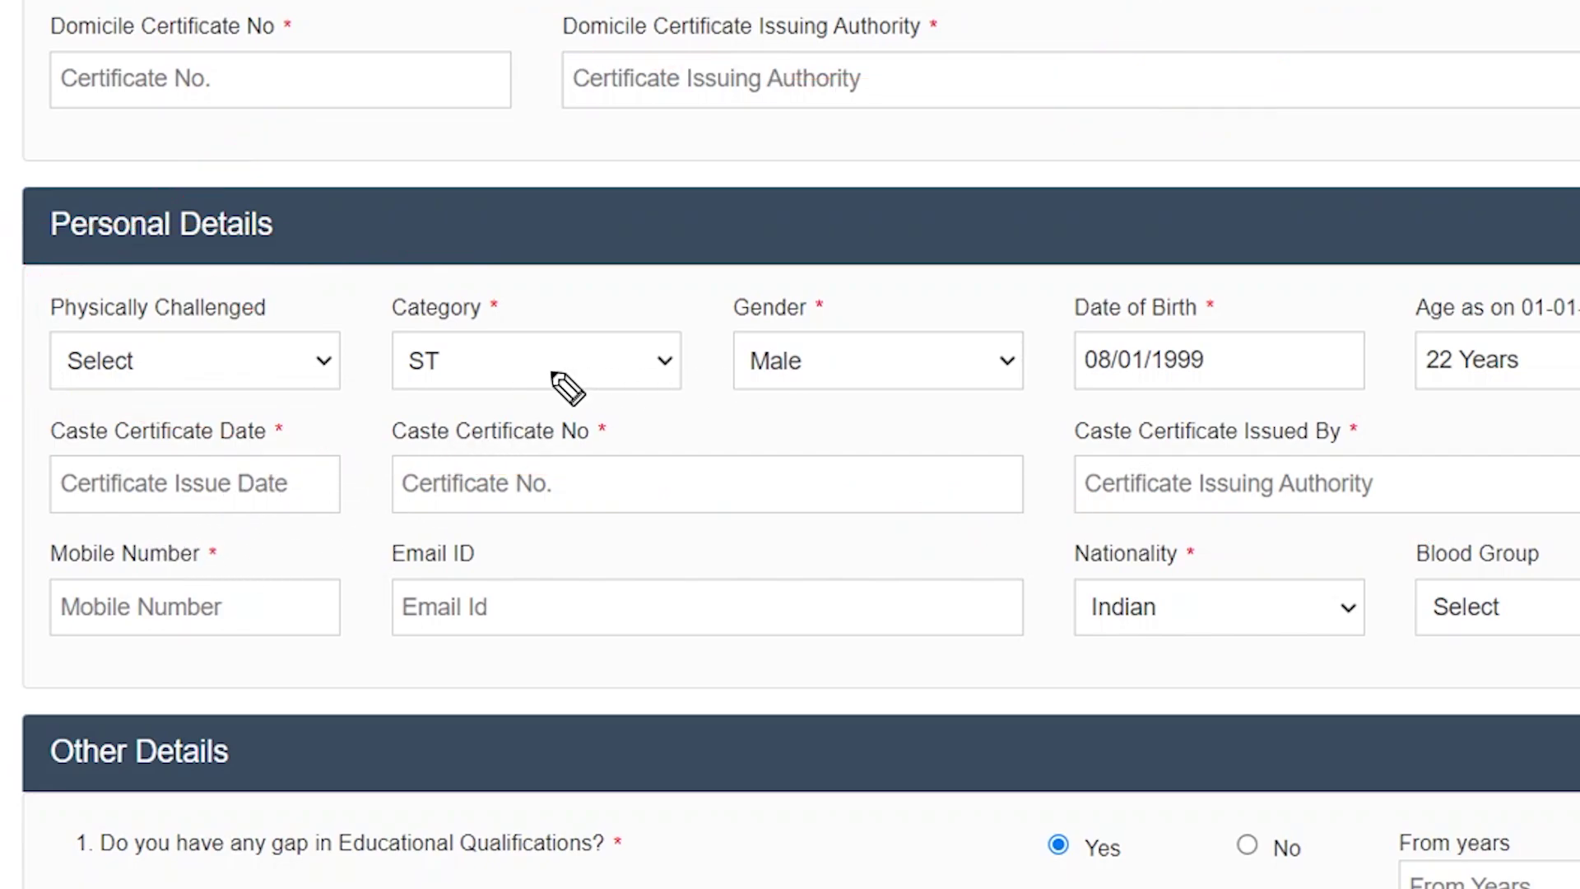
left_click_drag(529, 315, 747, 243)
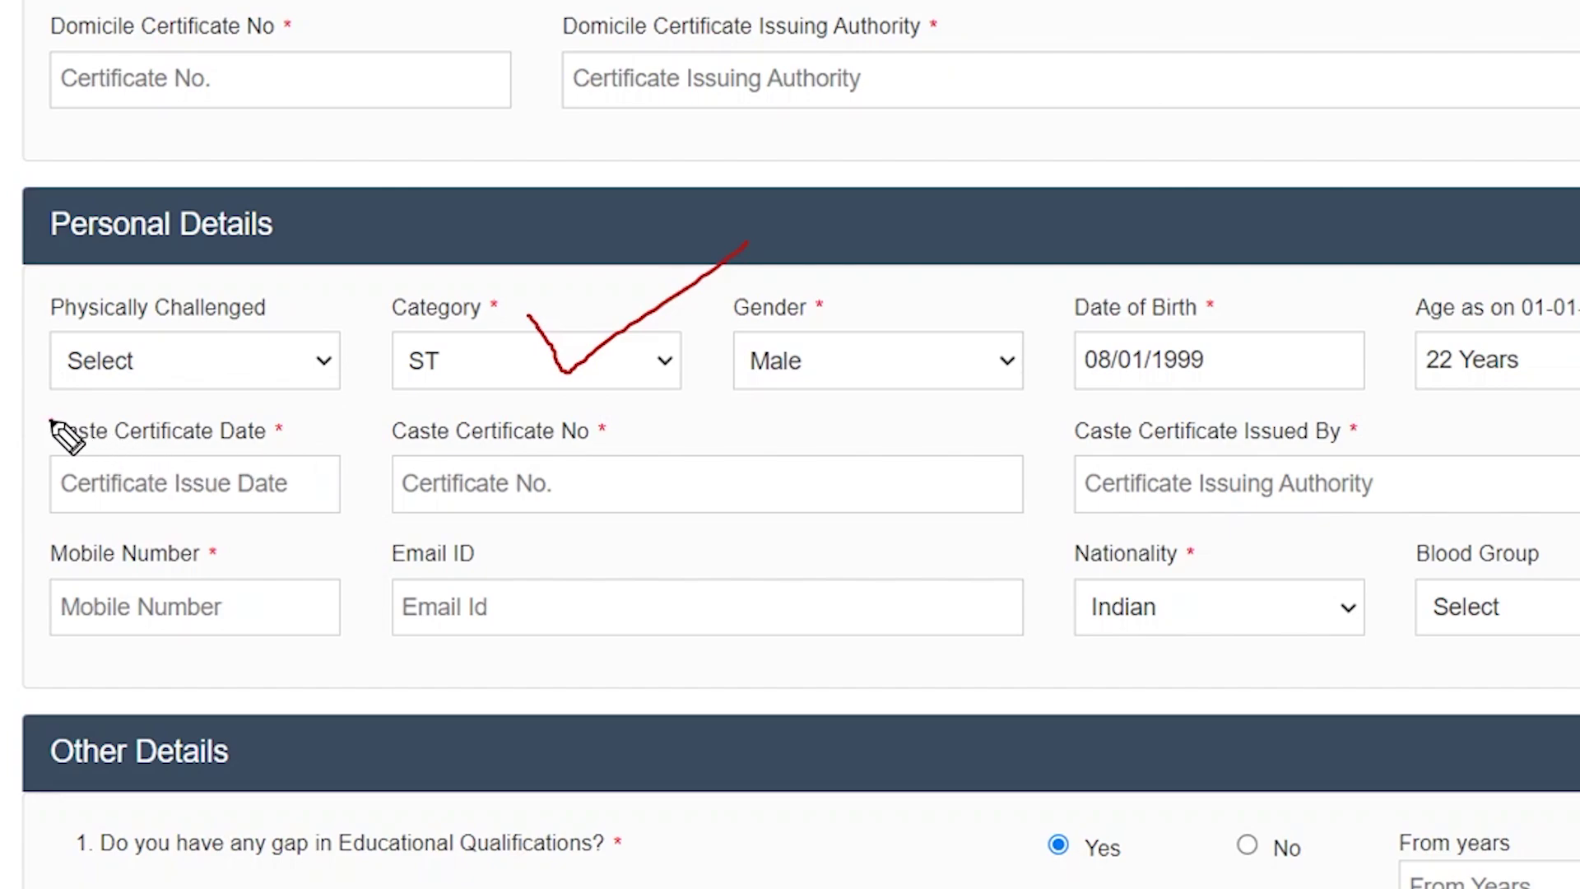
mouse_move(51, 422)
left_mouse_down()
mouse_move(730, 530)
mouse_move(1372, 506)
mouse_move(494, 426)
mouse_move(1, 420)
left_mouse_up()
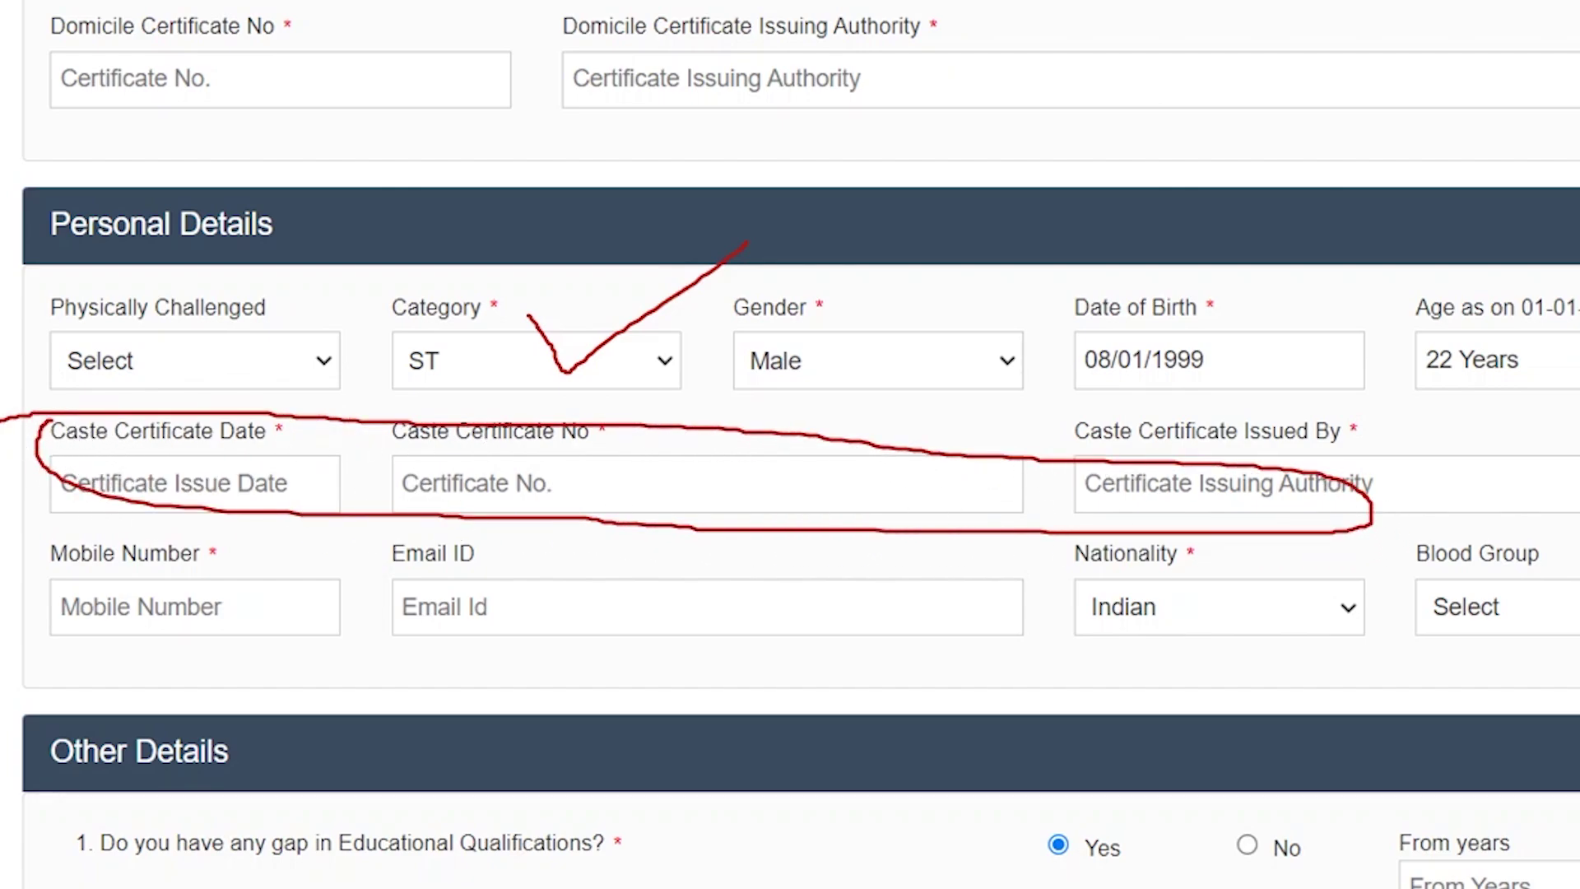
key("ctrl+shift+7")
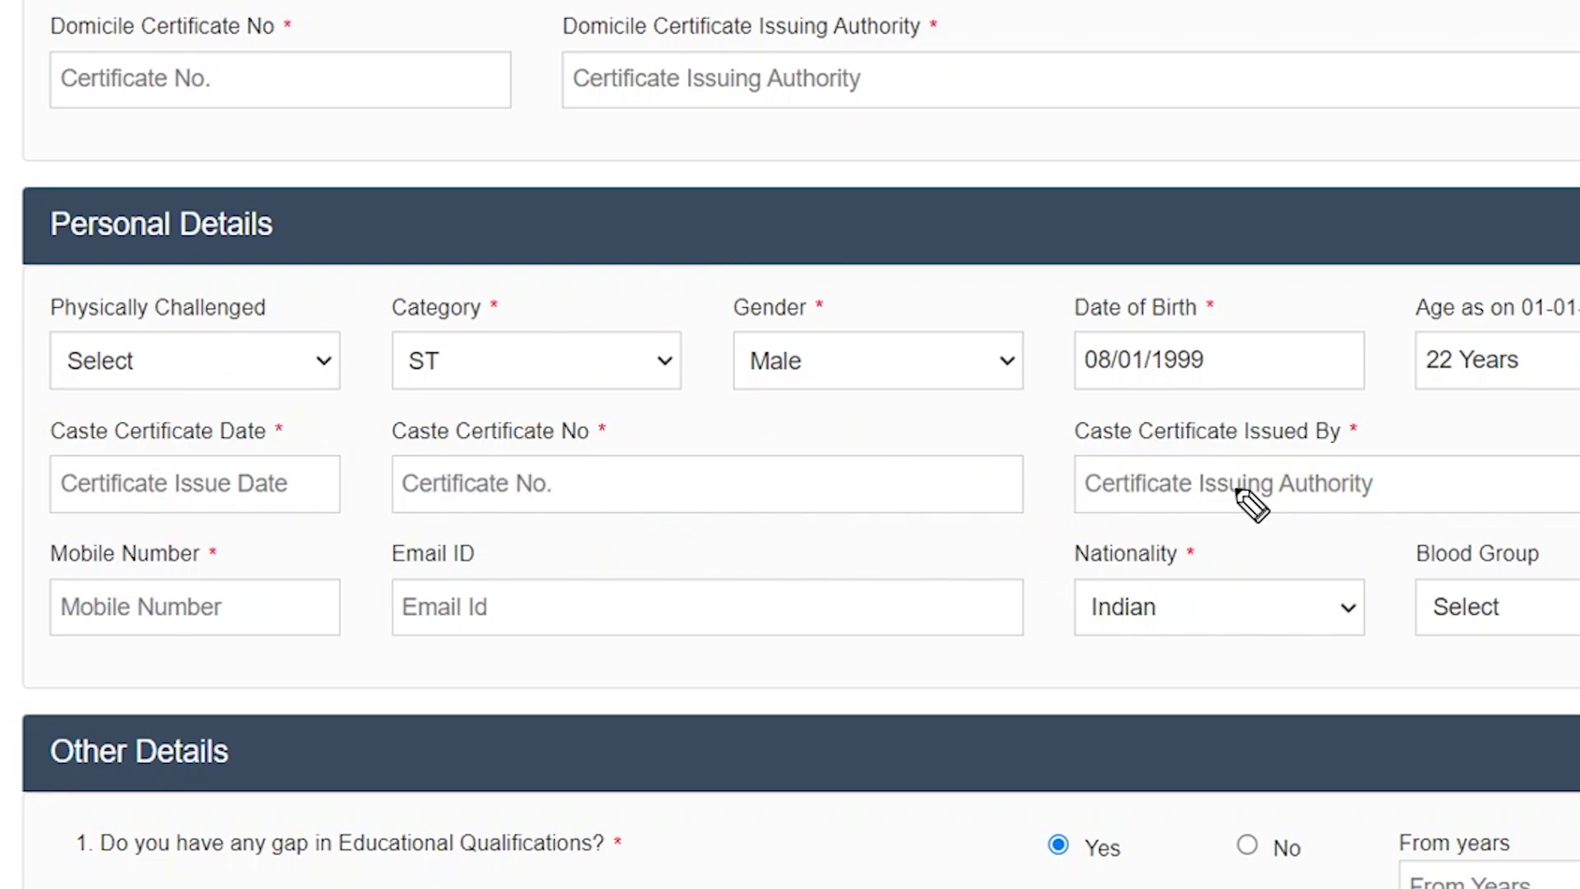
Tick the Mobile Number, Email ID and Nationality fields with the pen and cross the Blood Group field
left_click_drag(221, 562, 436, 491)
mouse_move(462, 575)
left_mouse_down()
mouse_move(524, 654)
mouse_move(750, 540)
left_mouse_up()
mouse_move(1140, 586)
left_mouse_down()
mouse_move(1193, 671)
mouse_move(1292, 502)
left_mouse_up()
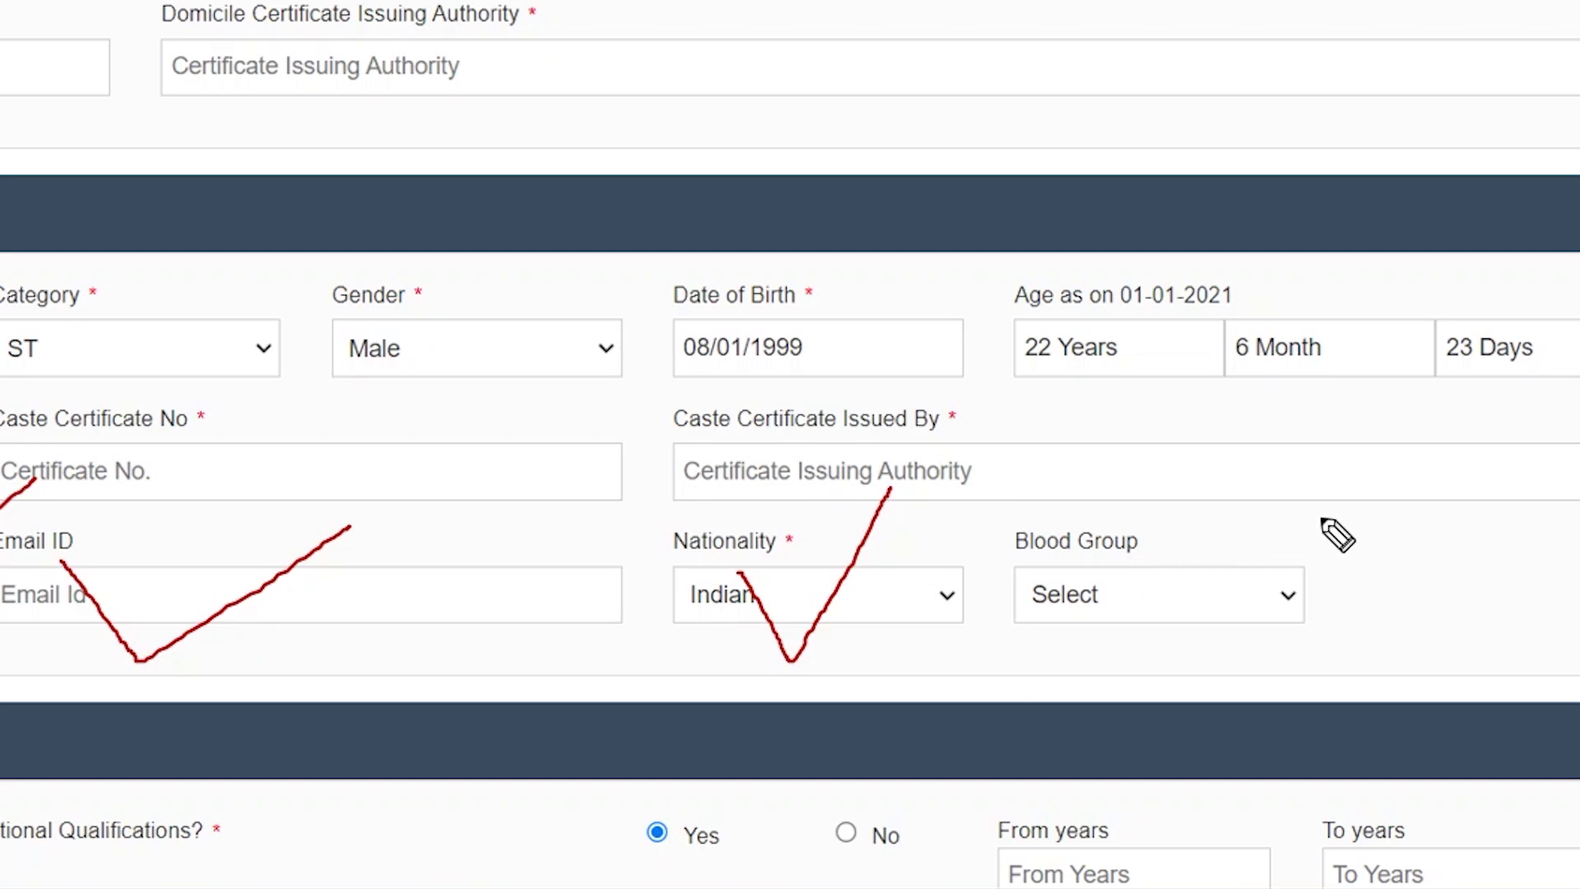
mouse_move(1354, 472)
left_mouse_down()
mouse_move(1280, 609)
mouse_move(1334, 579)
mouse_move(1364, 619)
left_mouse_up()
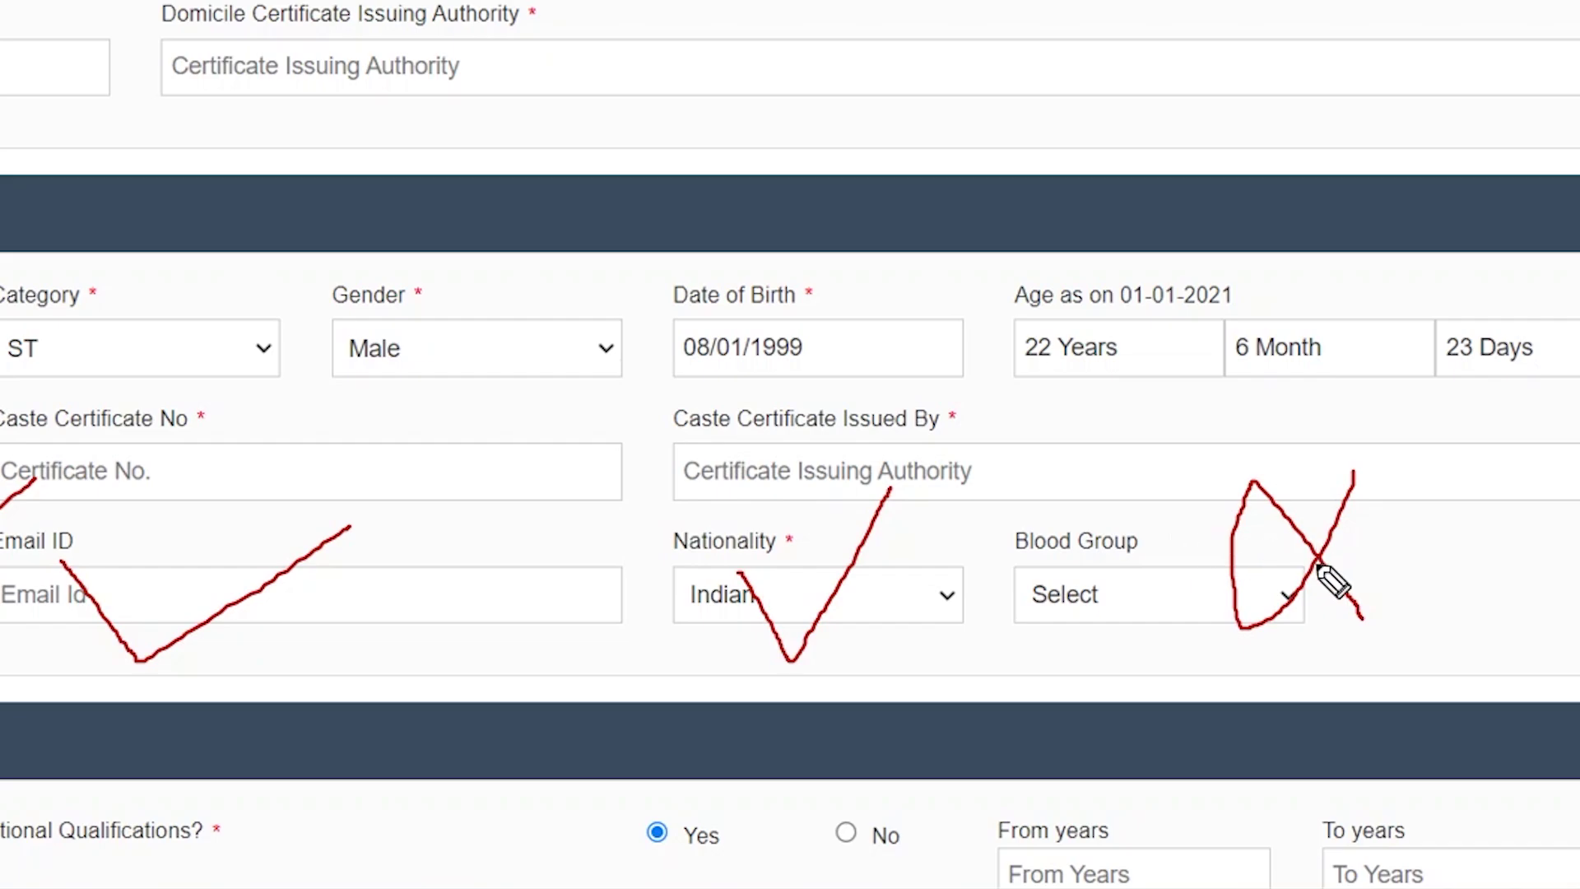
In Other Details, mark the To years field, the Migration Certificate question with its Yes and No options, and the competitive exam fields with the pen
mouse_move(1082, 541)
left_mouse_down()
mouse_move(1126, 640)
mouse_move(1521, 332)
left_mouse_up()
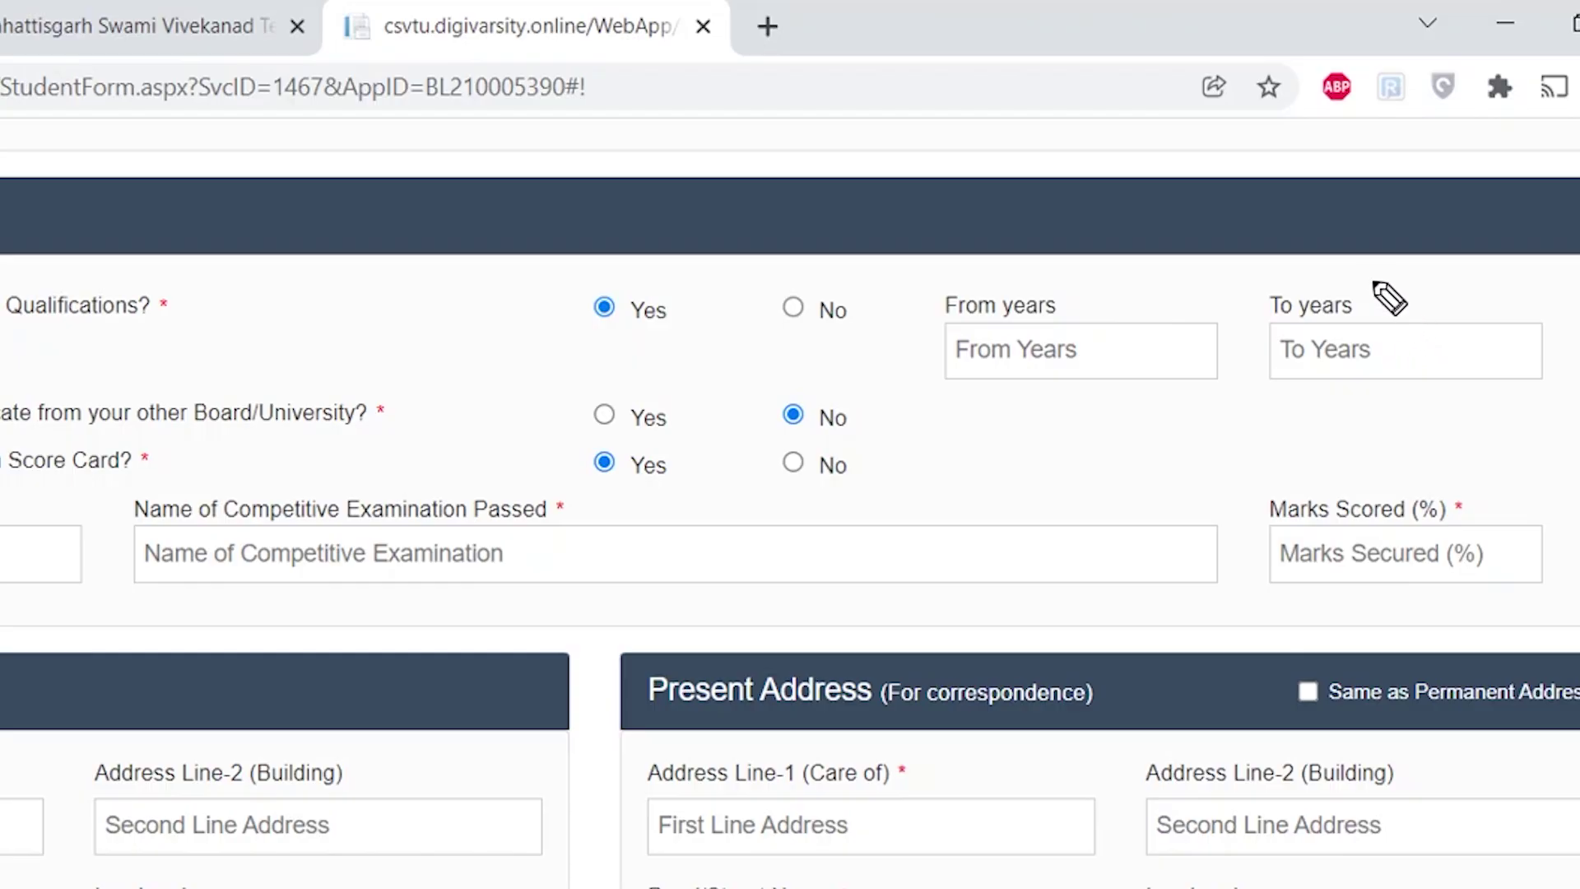
mouse_move(1365, 263)
left_mouse_down()
mouse_move(1403, 327)
mouse_move(1478, 248)
left_mouse_up()
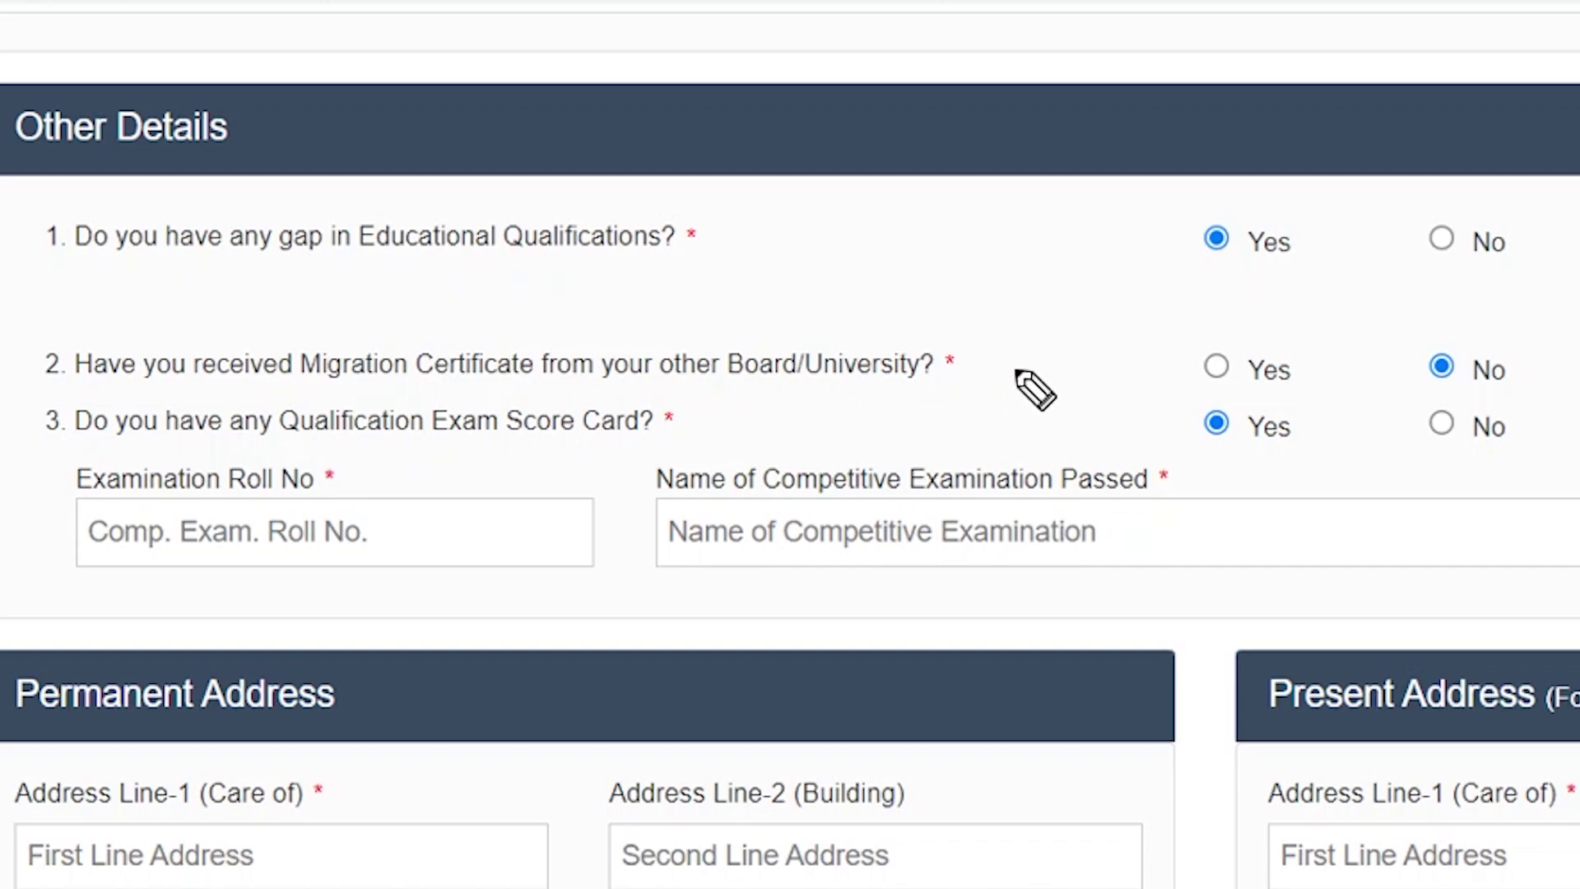
mouse_move(3, 332)
left_mouse_down()
mouse_move(43, 389)
mouse_move(116, 277)
left_mouse_up()
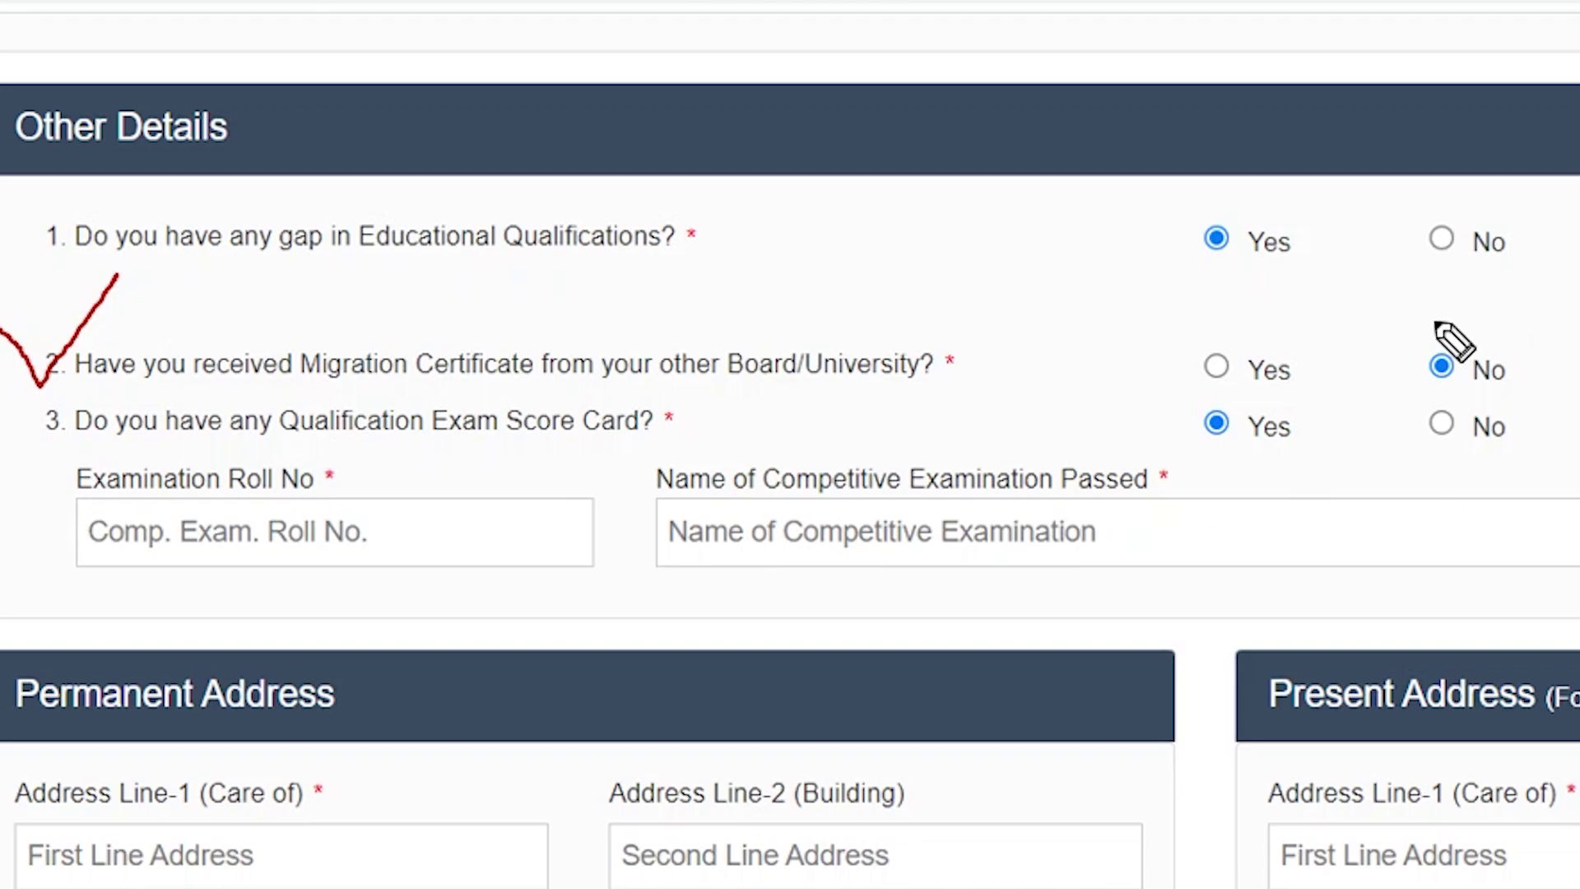
mouse_move(1434, 336)
left_mouse_down()
mouse_move(1502, 405)
mouse_move(1566, 276)
left_mouse_up()
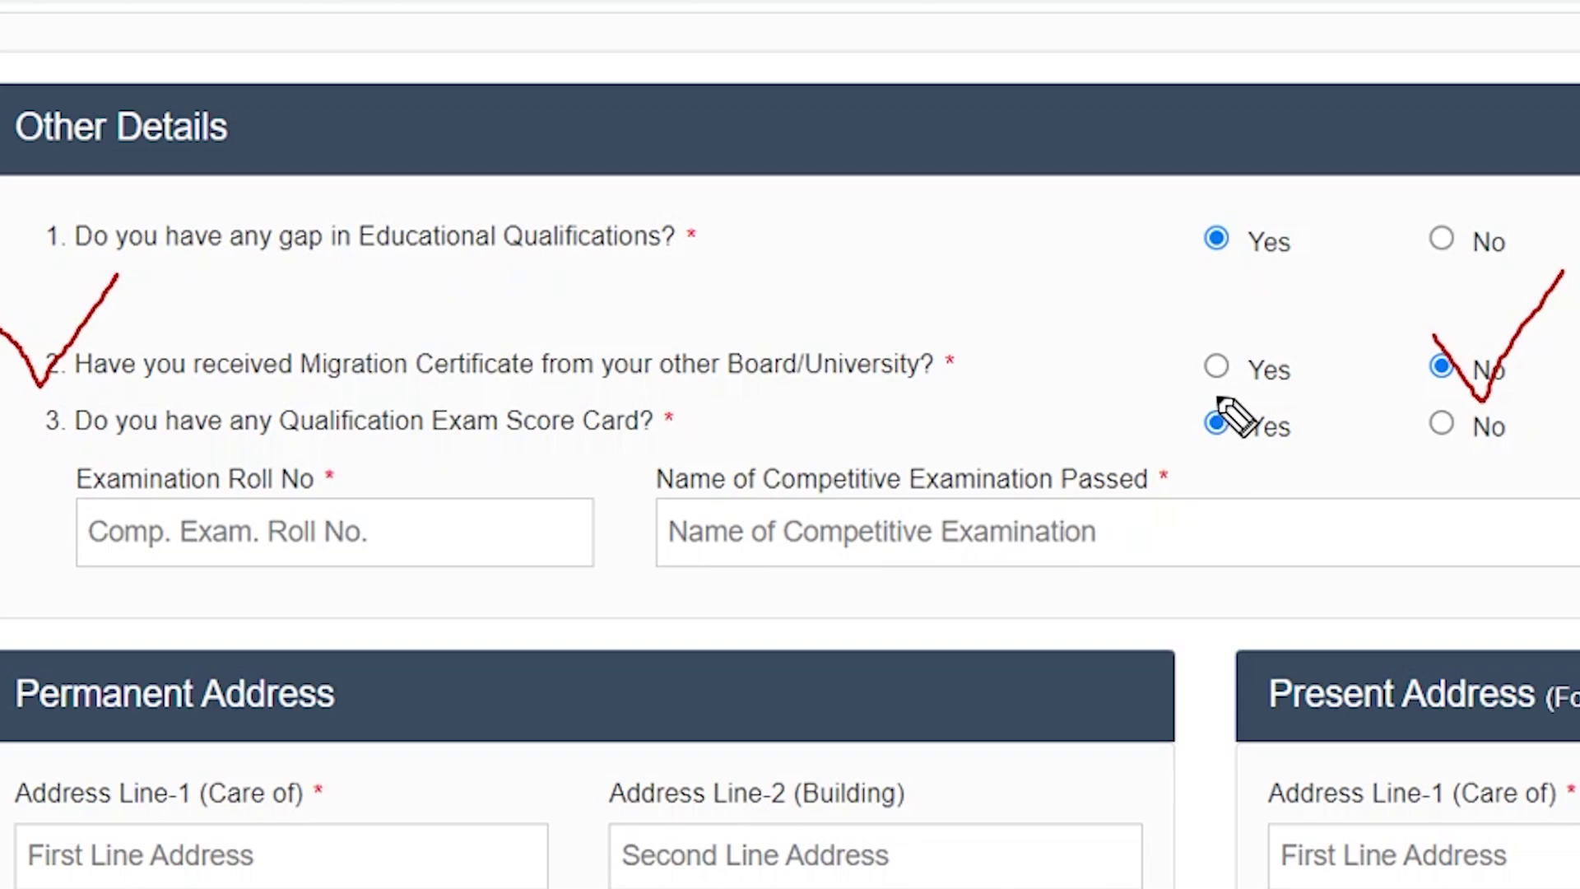
mouse_move(1139, 313)
left_mouse_down()
mouse_move(1187, 365)
mouse_move(1329, 272)
left_mouse_up()
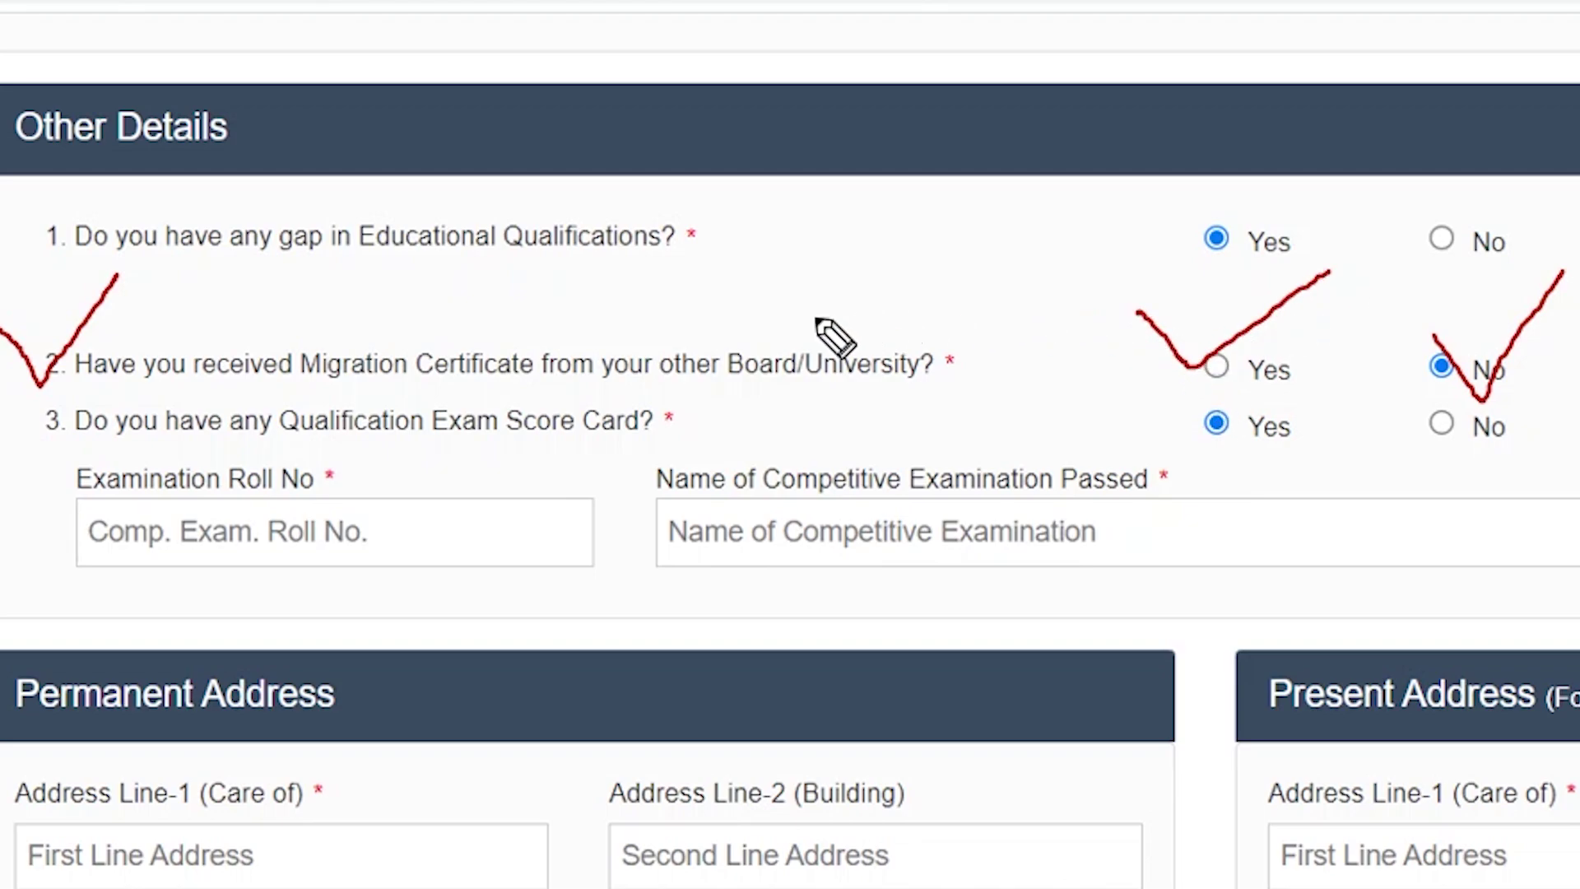
mouse_move(817, 315)
left_mouse_down()
mouse_move(864, 354)
mouse_move(1023, 262)
left_mouse_up()
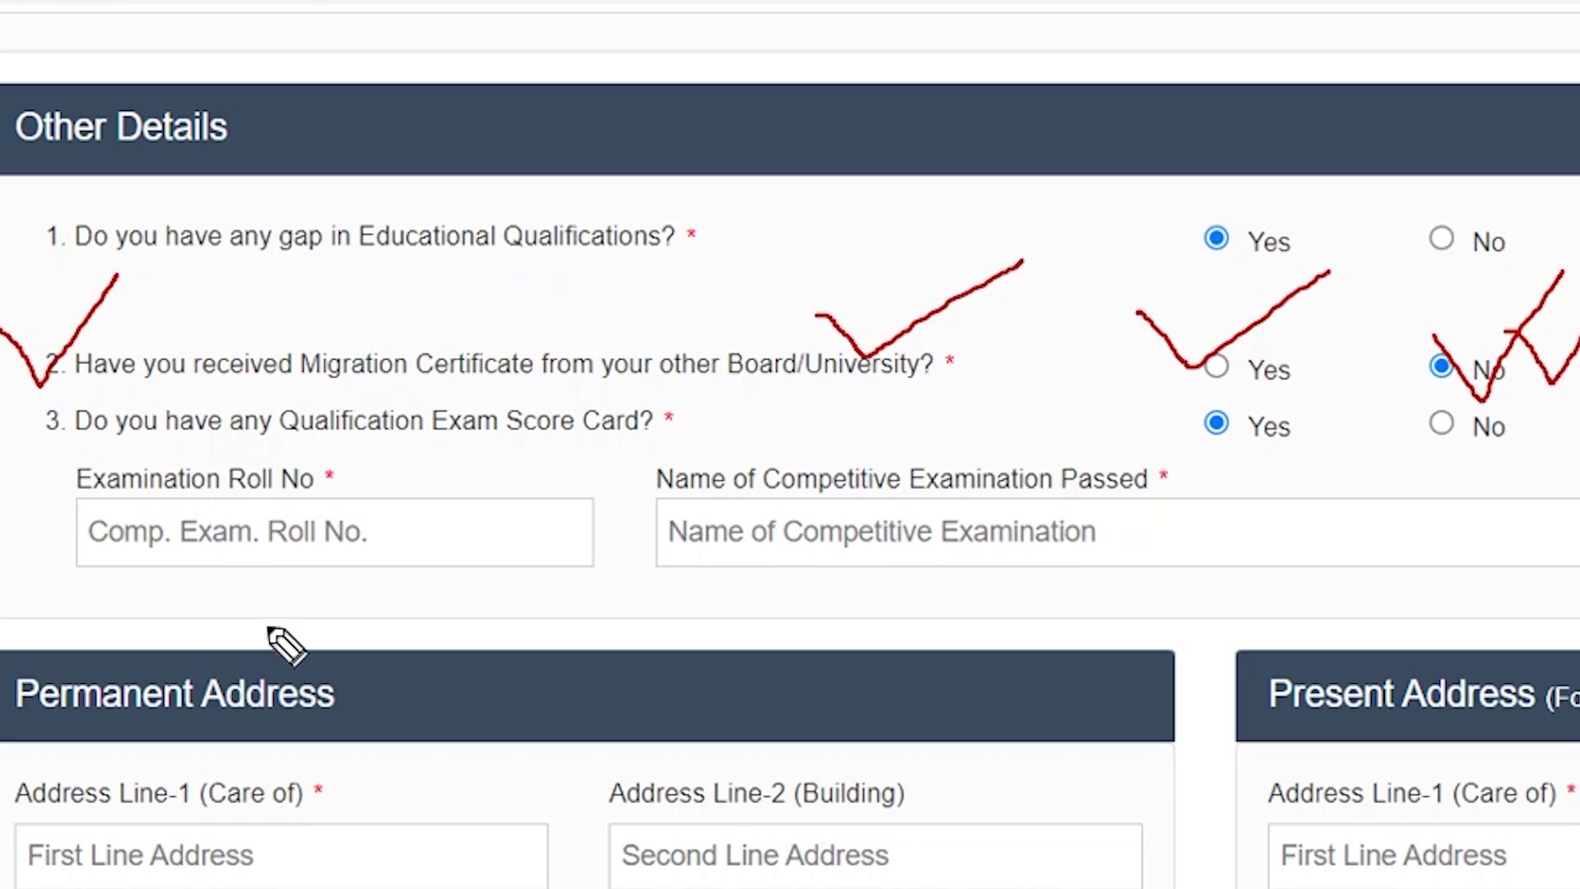
left_click_drag(88, 531, 311, 482)
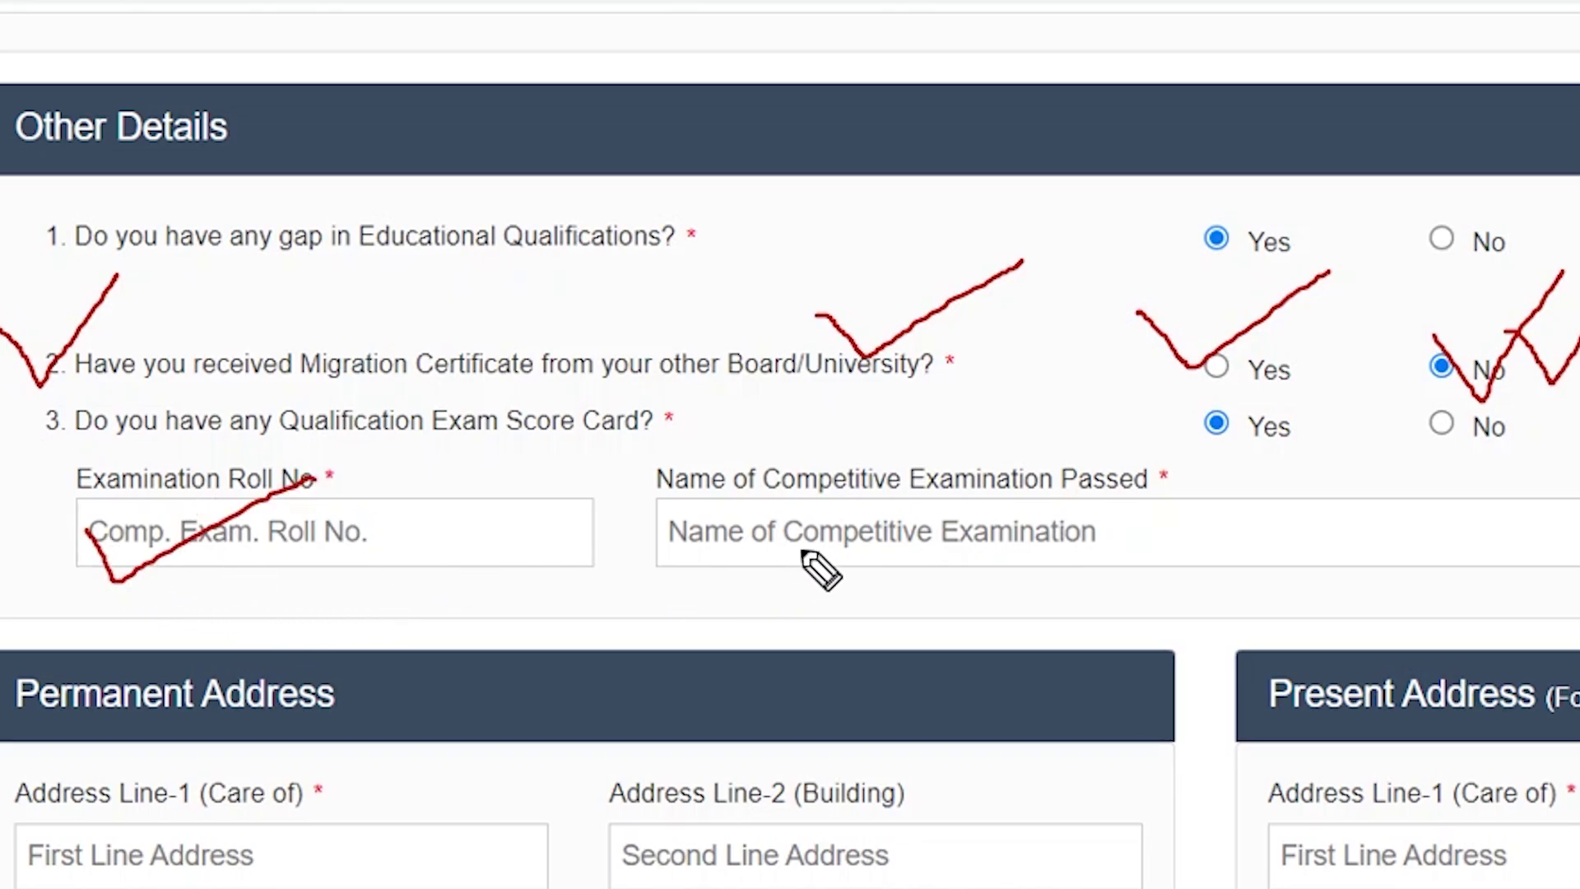
mouse_move(811, 539)
left_mouse_down()
mouse_move(789, 545)
mouse_move(811, 539)
mouse_move(822, 581)
mouse_move(924, 531)
left_mouse_up()
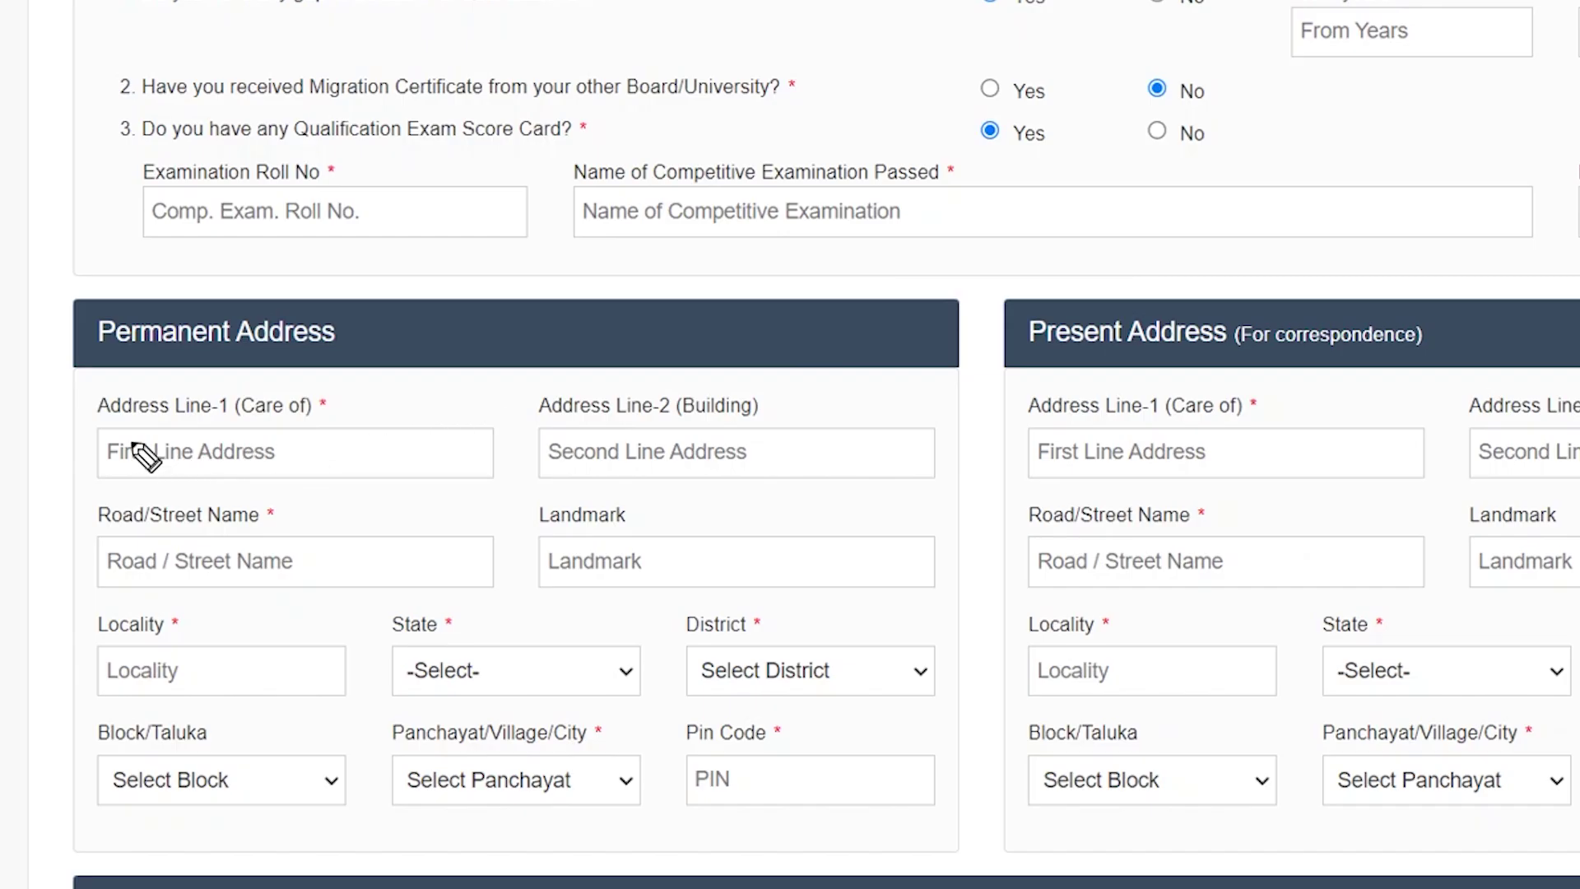
Tick the Permanent Address section with the pen, and mark the Educational Qualification heading and its examination name and marks columns
mouse_move(40, 302)
left_mouse_down()
mouse_move(68, 375)
mouse_move(330, 251)
left_mouse_up()
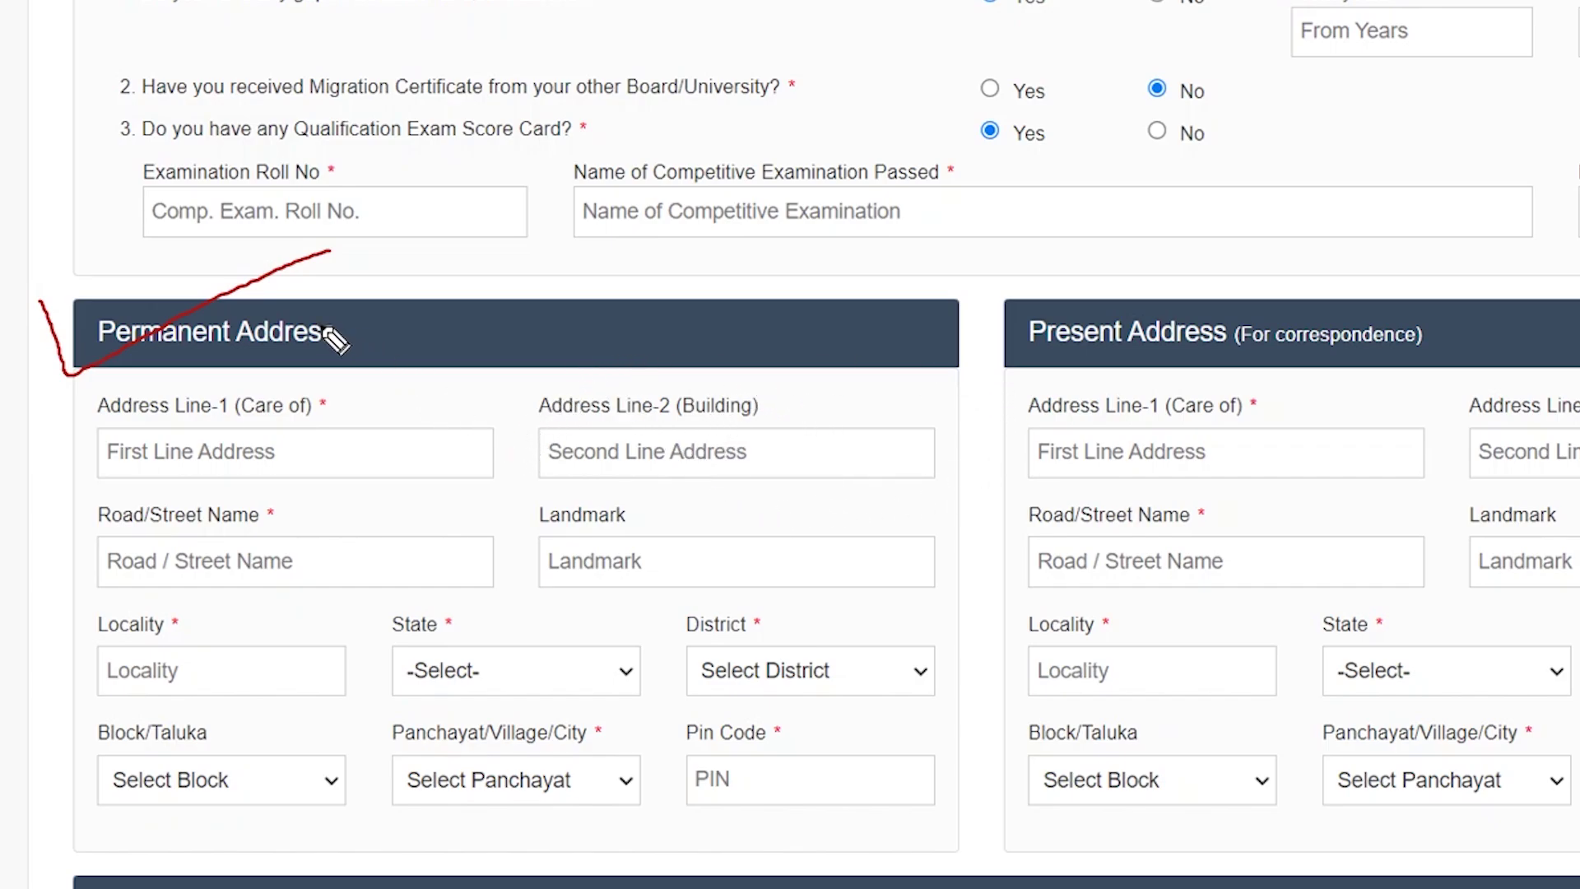
mouse_move(300, 391)
left_mouse_down()
mouse_move(360, 484)
mouse_move(640, 293)
left_mouse_up()
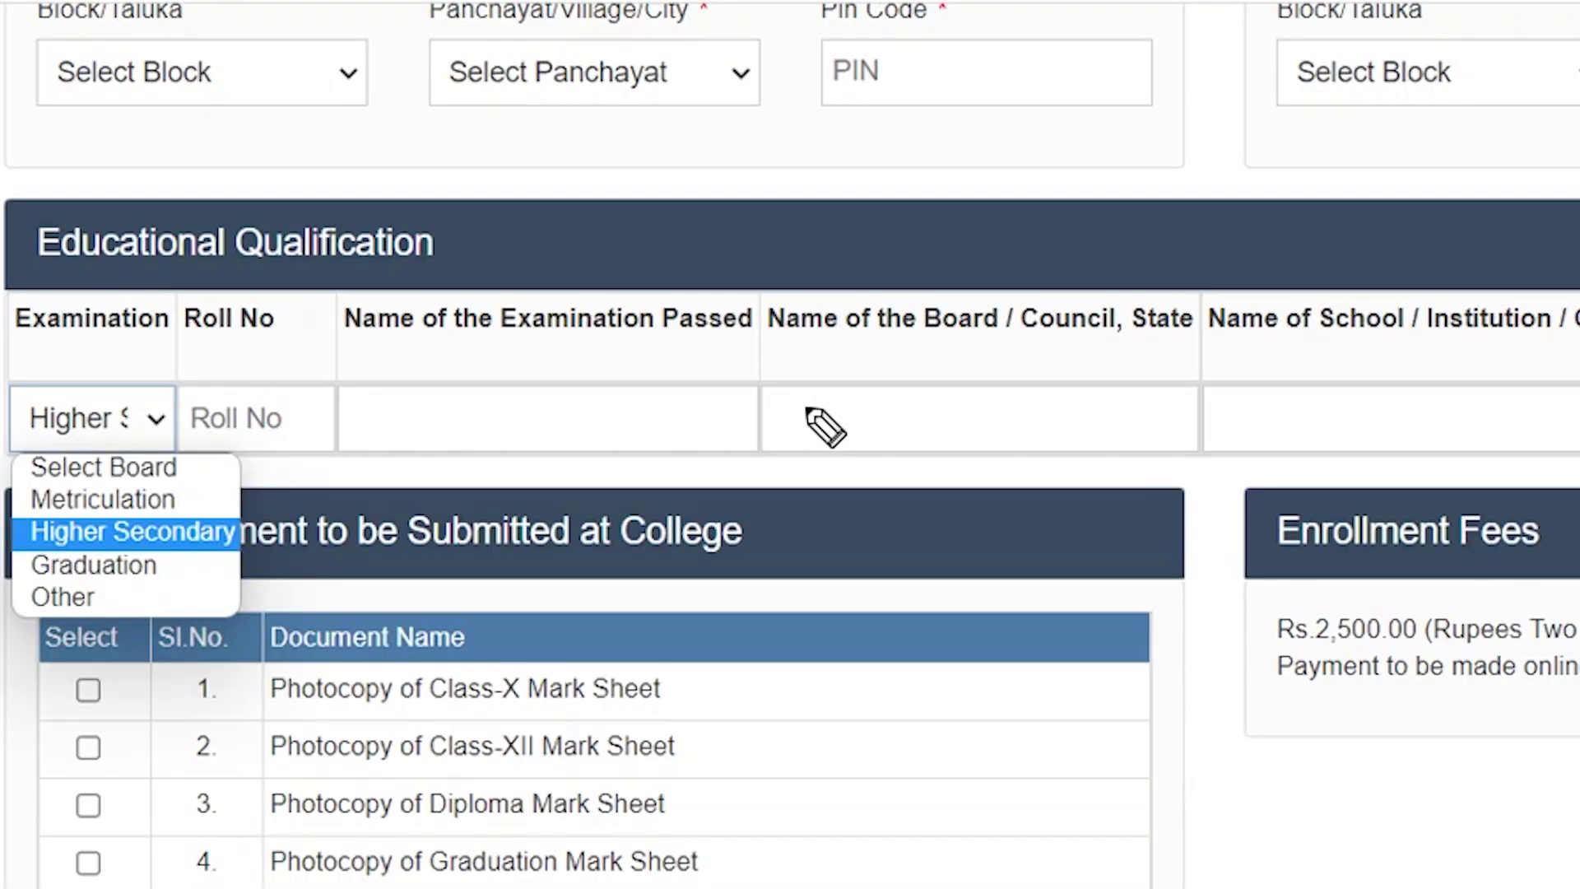
left_click_drag(2, 233, 177, 133)
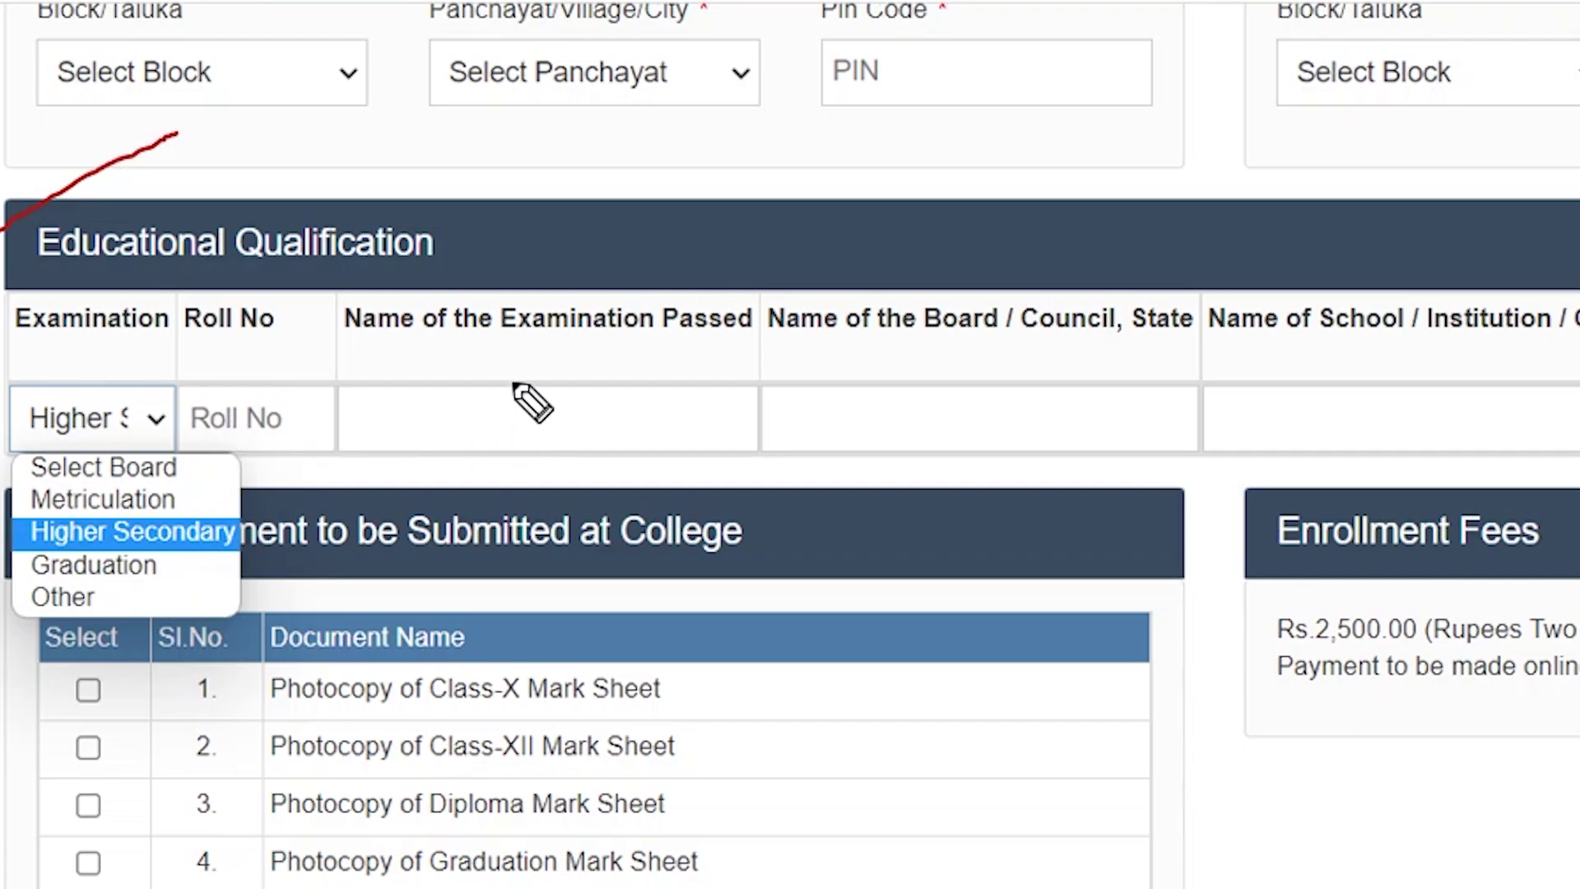
mouse_move(501, 360)
left_mouse_down()
mouse_move(565, 444)
mouse_move(716, 289)
left_mouse_up()
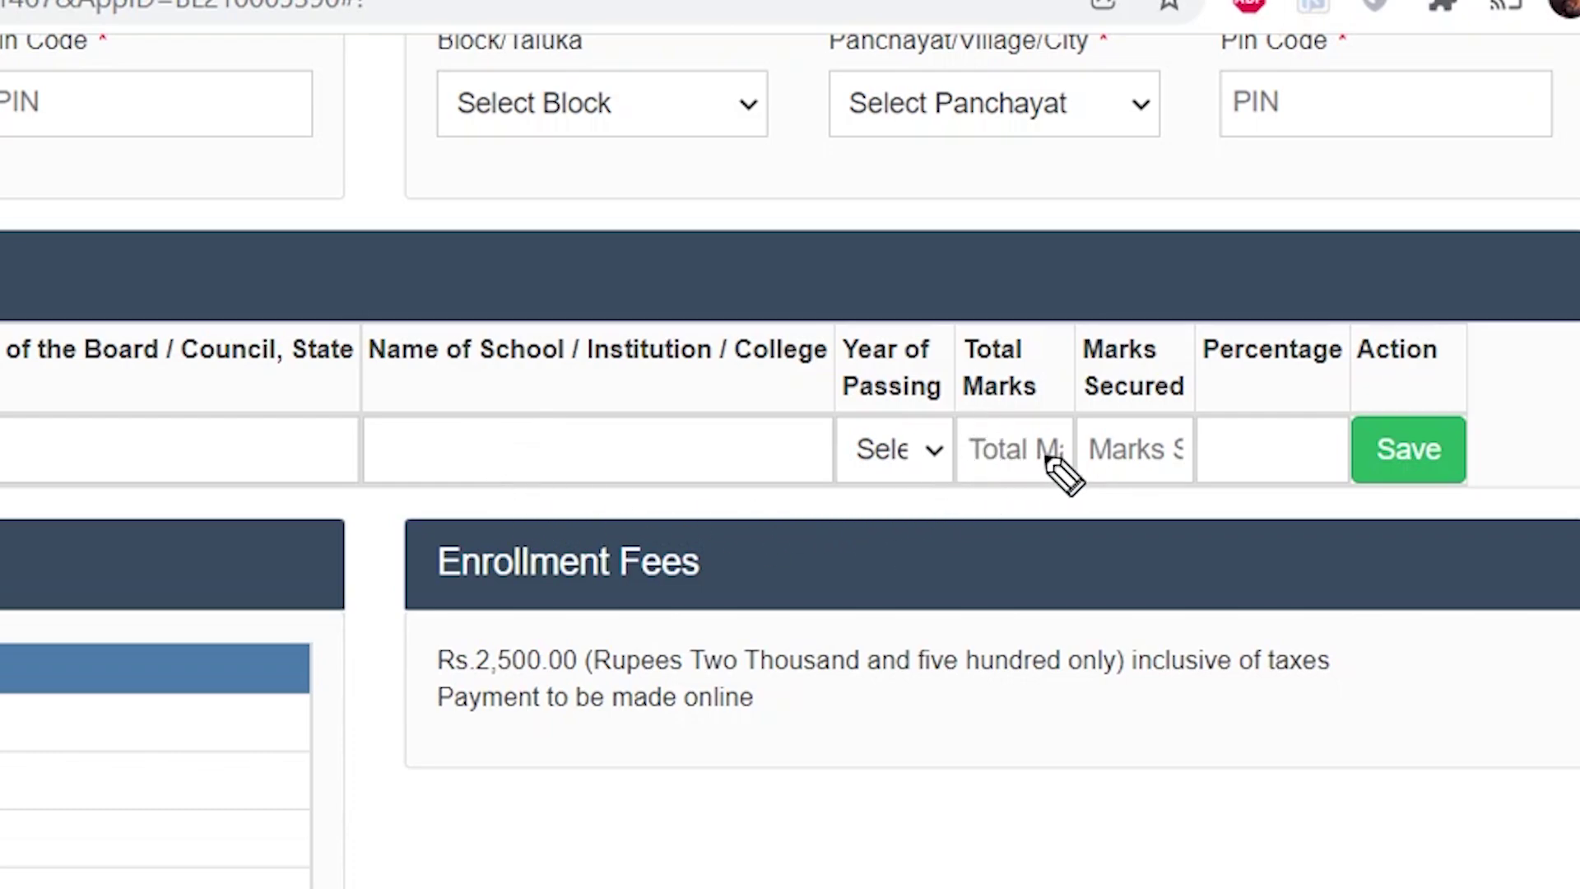
mouse_move(1173, 271)
left_mouse_down()
mouse_move(956, 264)
mouse_move(710, 556)
mouse_move(1576, 502)
mouse_move(1095, 251)
mouse_move(774, 315)
left_mouse_up()
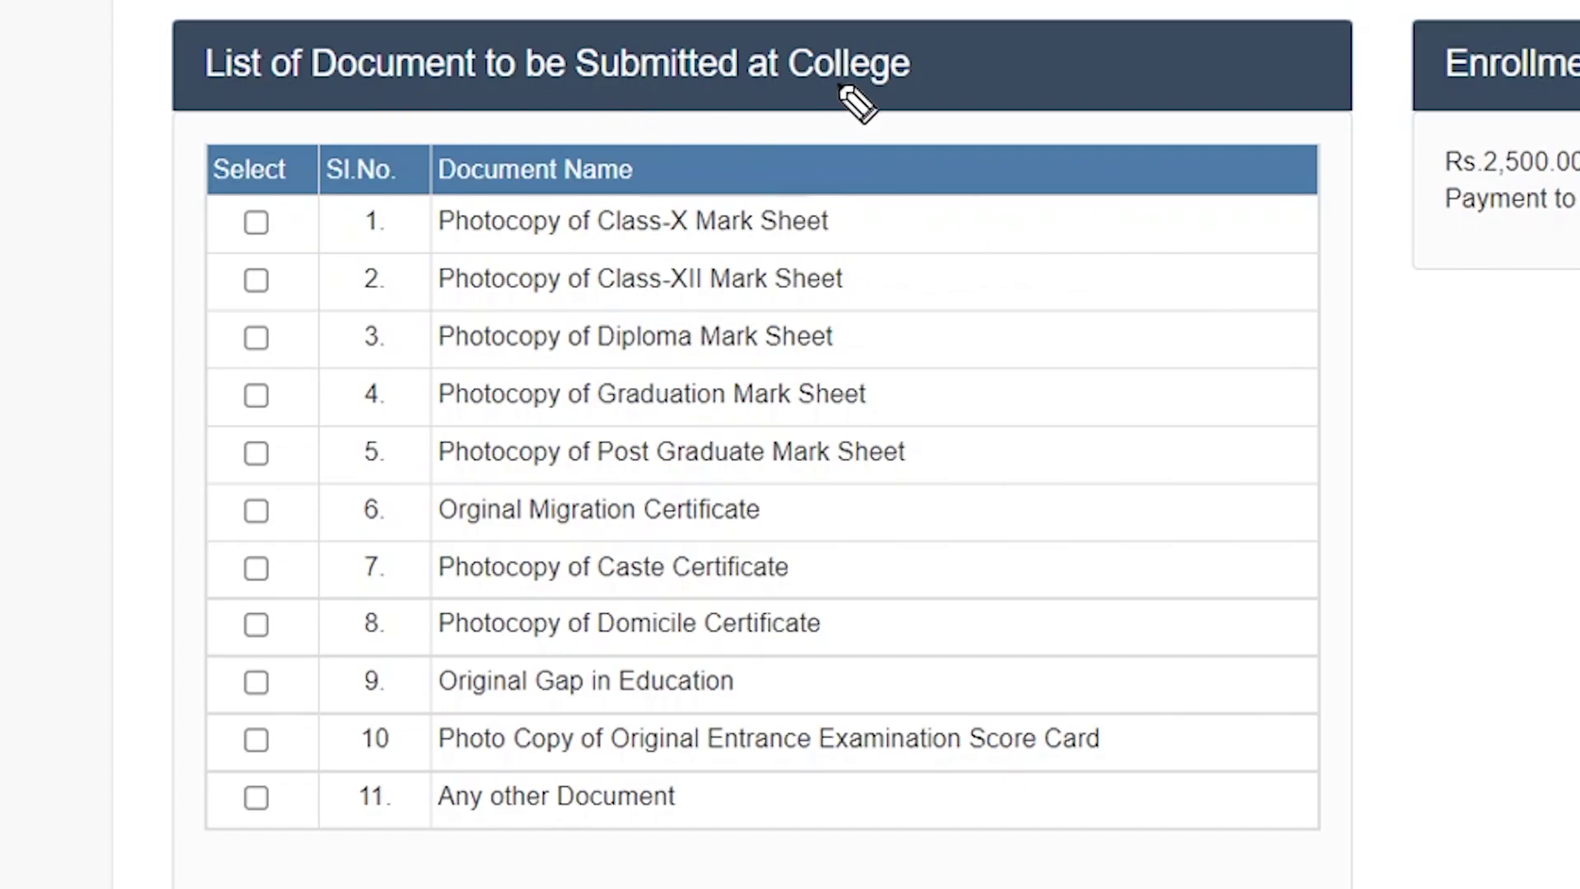
Tick the document list heading and the Class-X, Class-XII, Diploma, Post Graduate, Migration, Domicile Certificate and Entrance Score Card rows with the pen
left_click_drag(971, 46, 1140, 21)
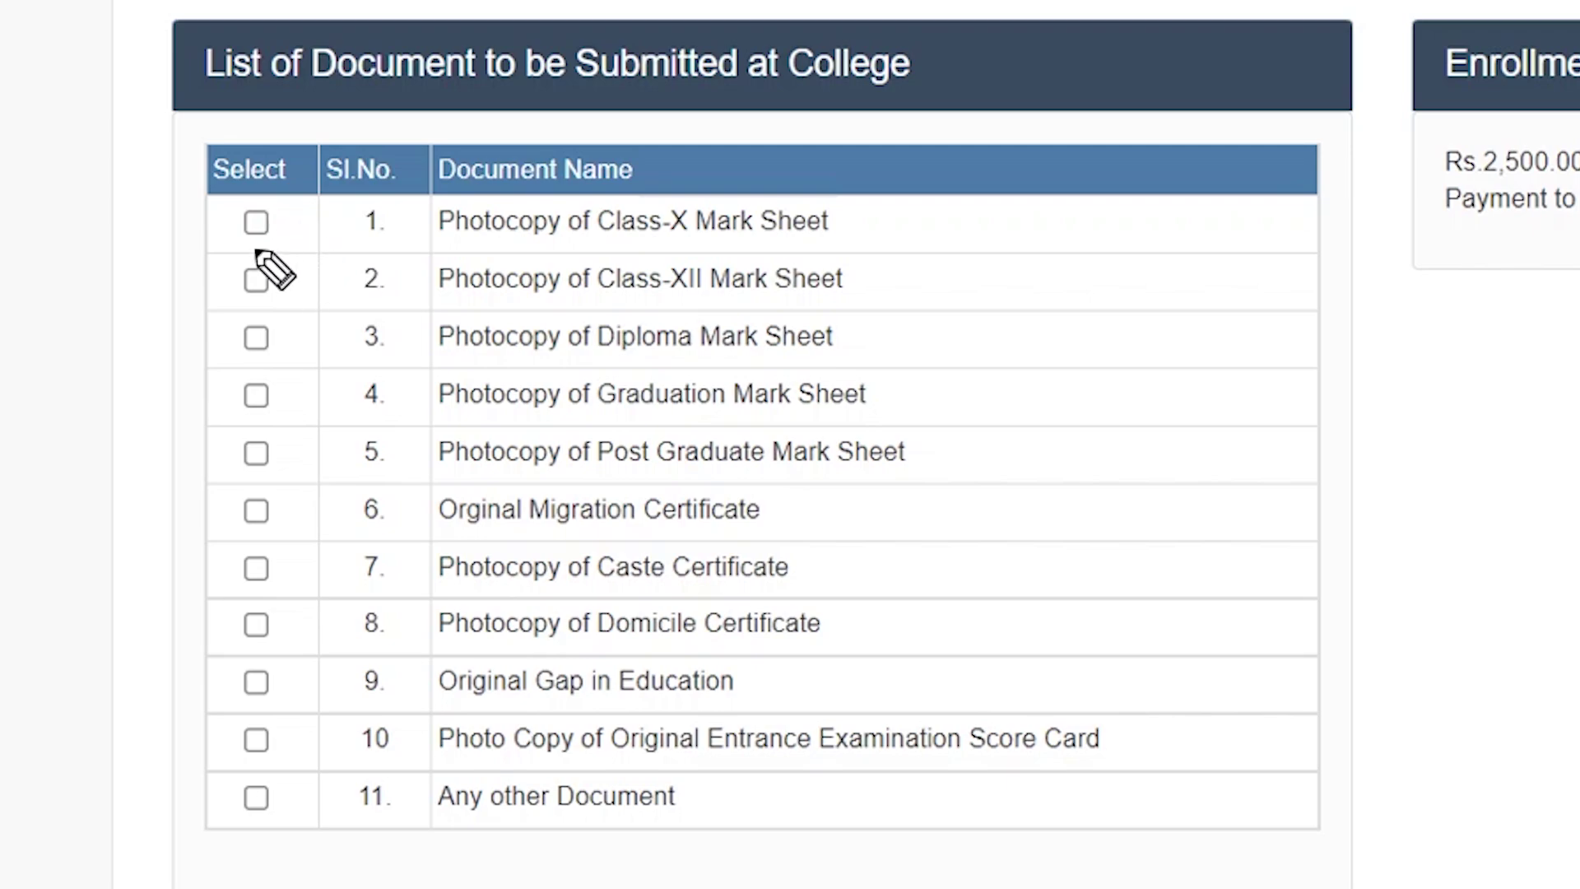
mouse_move(237, 216)
left_mouse_down()
mouse_move(299, 201)
mouse_move(354, 148)
left_mouse_up()
mouse_move(216, 268)
left_mouse_down()
mouse_move(232, 292)
mouse_move(306, 237)
left_mouse_up()
left_click_drag(215, 342, 328, 313)
mouse_move(245, 438)
left_mouse_down()
mouse_move(248, 451)
mouse_move(323, 428)
left_mouse_up()
left_click_drag(254, 623, 355, 566)
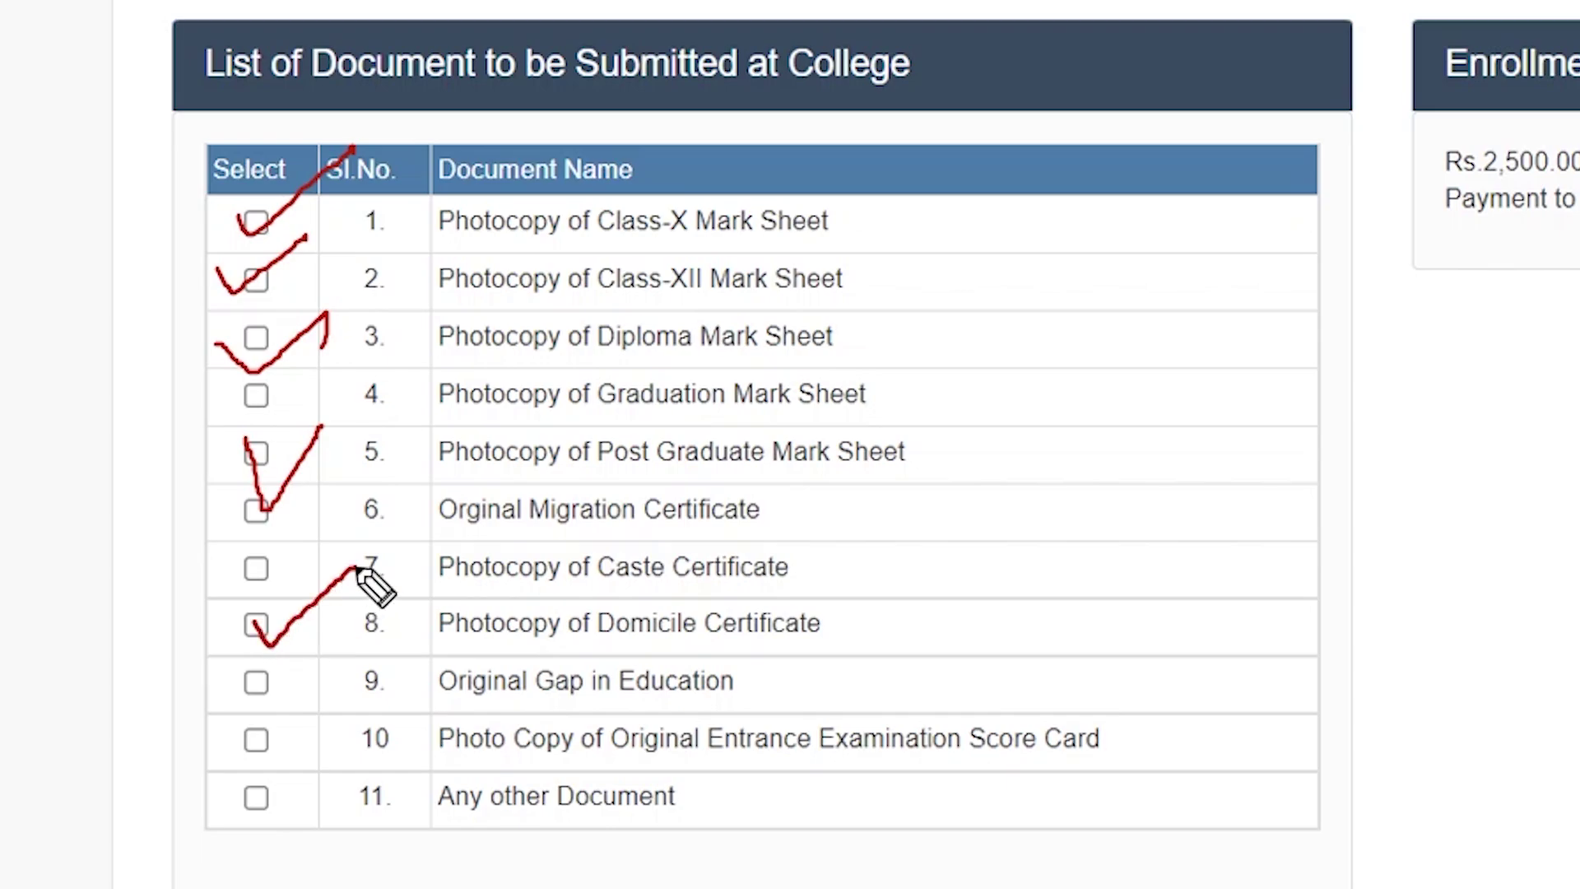
mouse_move(244, 729)
left_mouse_down()
mouse_move(265, 755)
mouse_move(347, 663)
left_mouse_up()
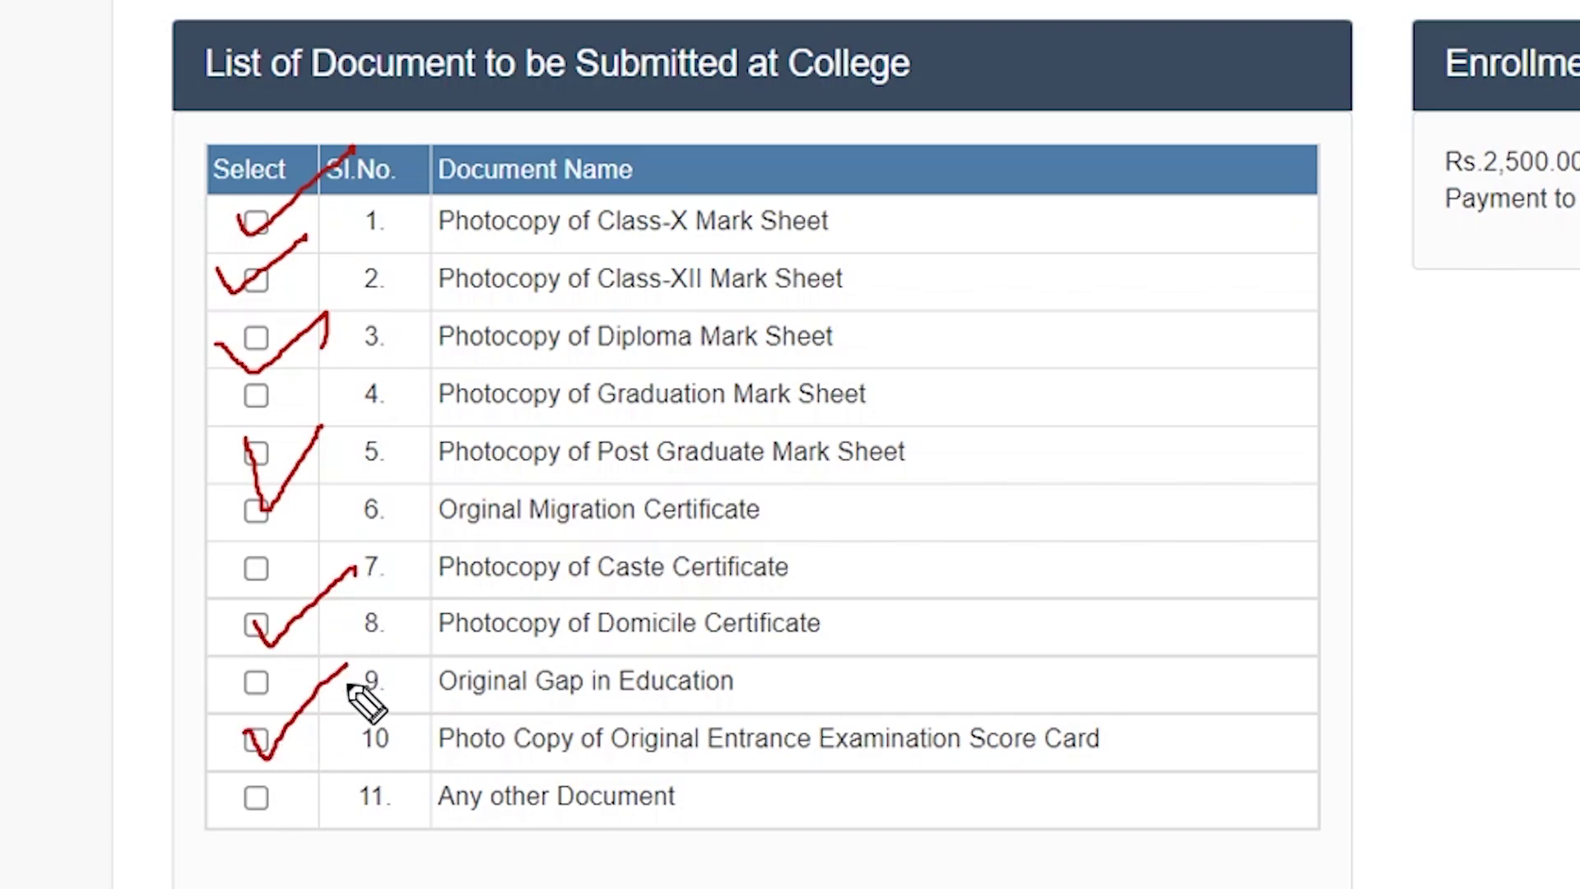